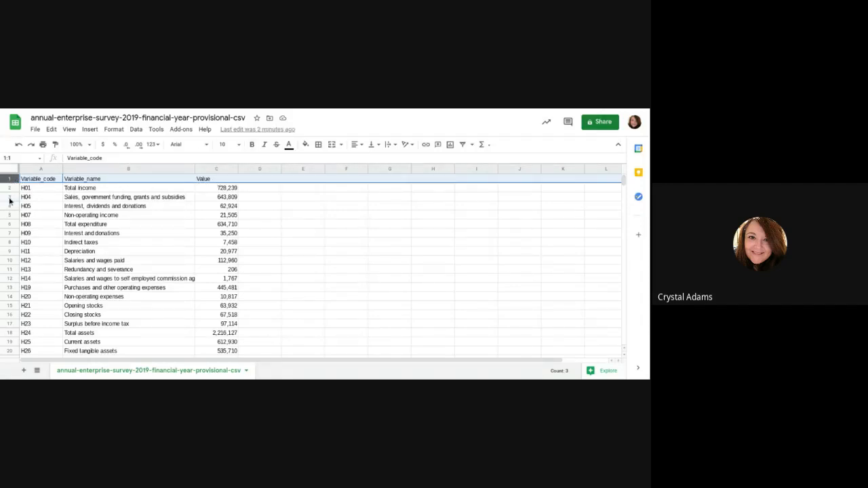
pyautogui.click(10, 198)
pyautogui.click(9, 216)
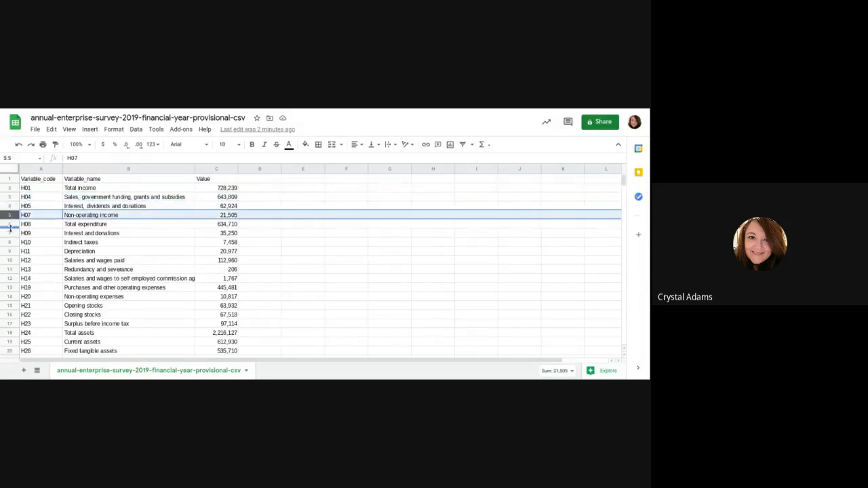
pyautogui.click(9, 233)
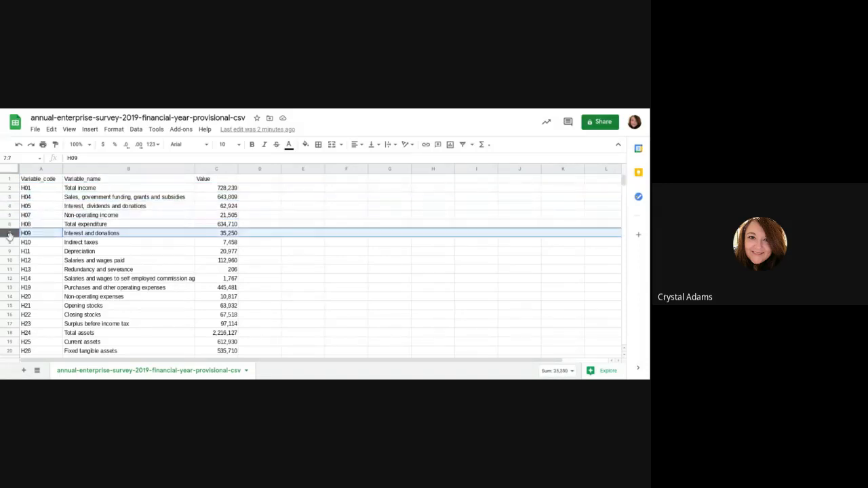
# - Format the header labels in row 1 as bold and center them horizontally
pyautogui.click(10, 179)
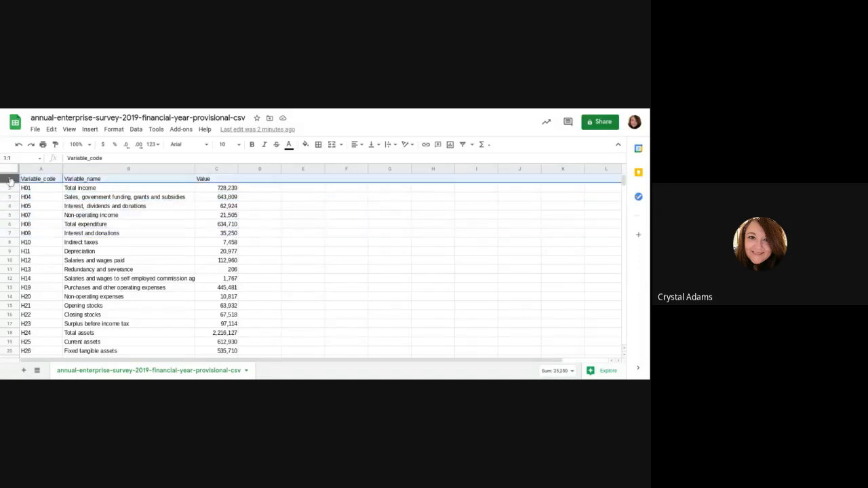
pyautogui.click(251, 145)
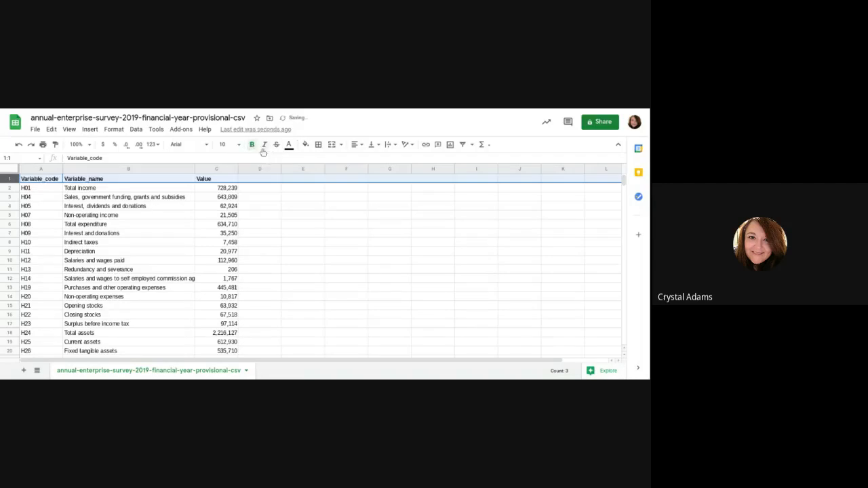
pyautogui.click(362, 146)
pyautogui.click(366, 159)
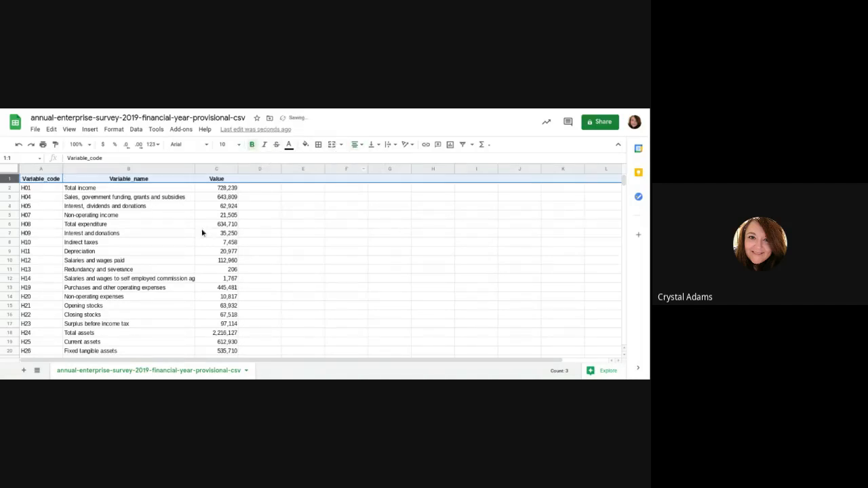
pyautogui.click(138, 235)
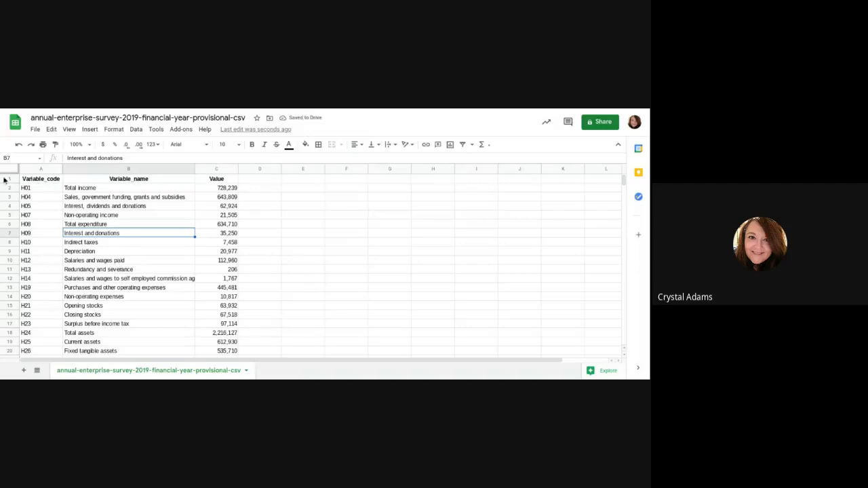
# - Freeze row 1 as the header and check that it stays in place while moving through the data
pyautogui.scroll(-5, 107, 264)
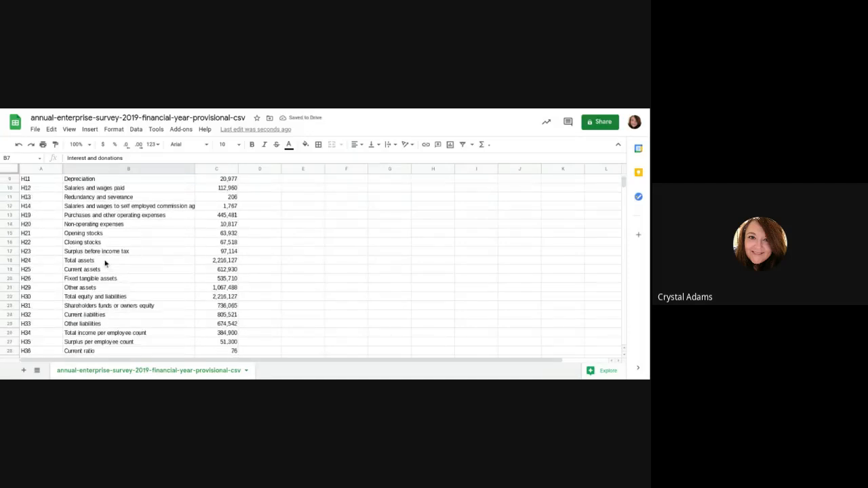
pyautogui.scroll(-5, 105, 264)
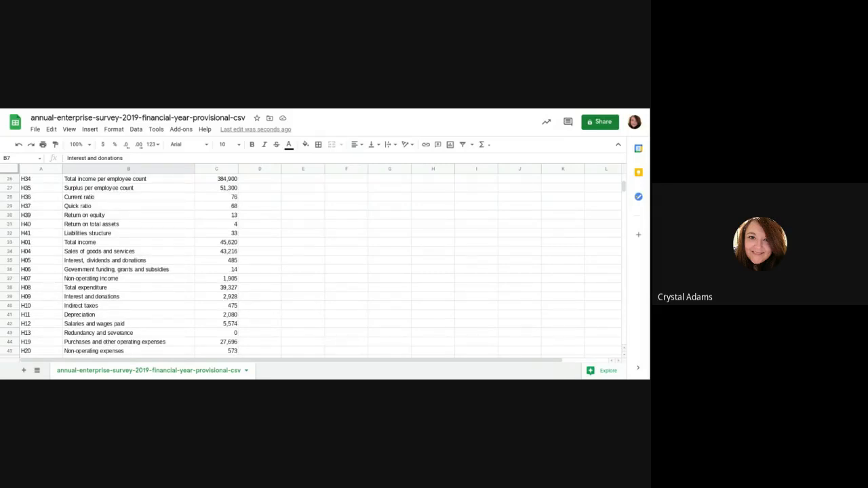
pyautogui.scroll(9, 58, 255)
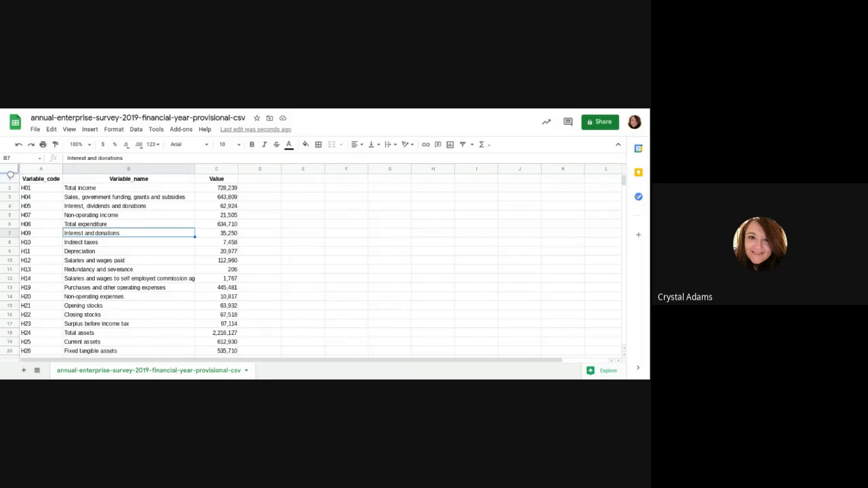
pyautogui.moveTo(11, 175); pyautogui.dragTo(11, 182)
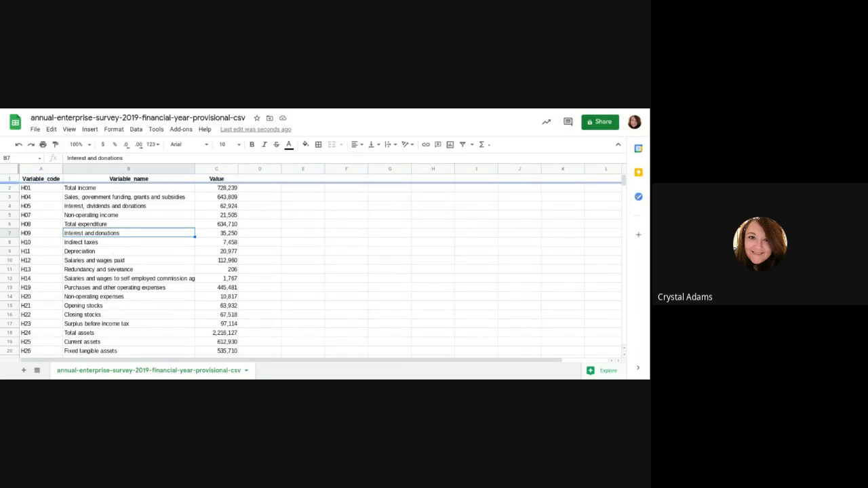
pyautogui.moveTo(10, 183); pyautogui.dragTo(11, 183)
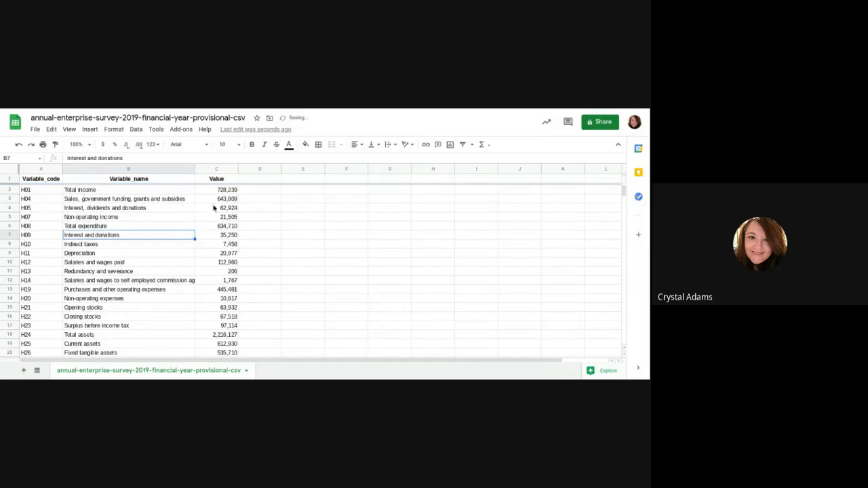
pyautogui.scroll(-5, 153, 275)
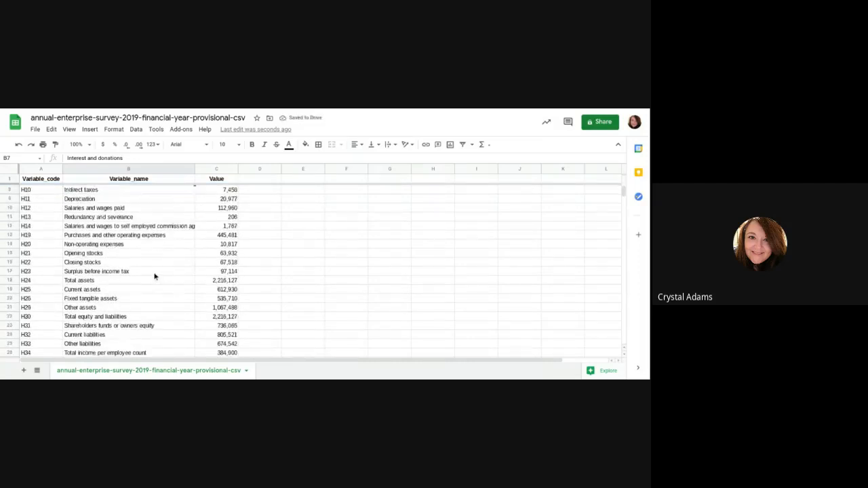
pyautogui.scroll(-1, 148, 275)
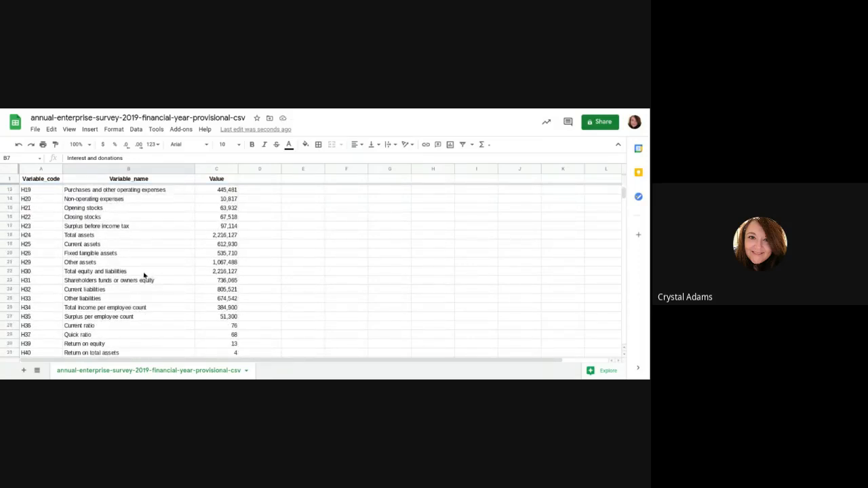
pyautogui.scroll(2, 142, 274)
pyautogui.scroll(3, 139, 271)
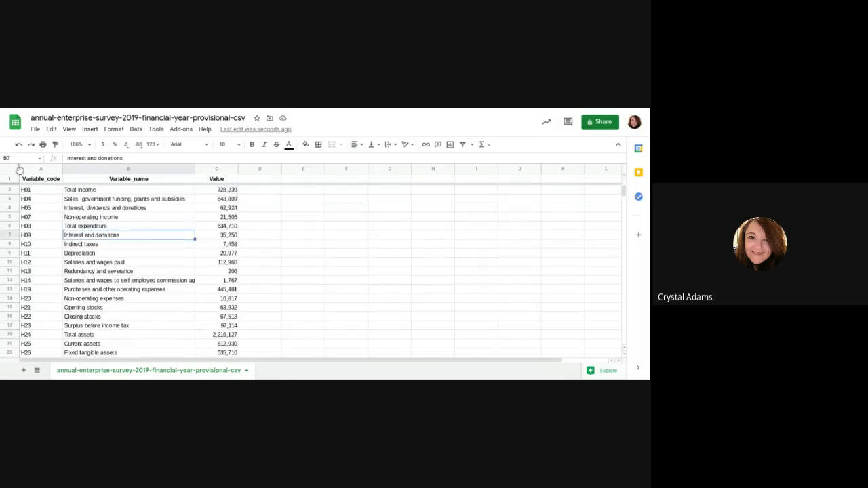
# - Freeze column A and try moving the sheet sideways
pyautogui.moveTo(19, 169); pyautogui.dragTo(63, 173)
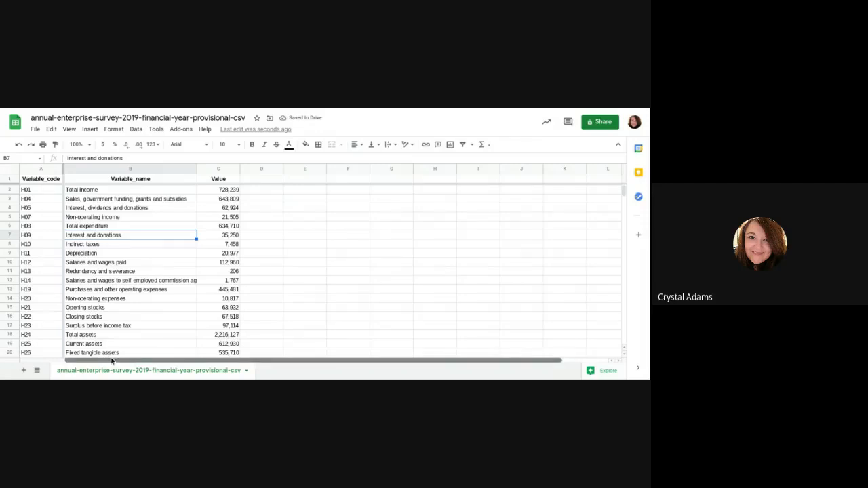
pyautogui.moveTo(102, 362); pyautogui.dragTo(123, 356)
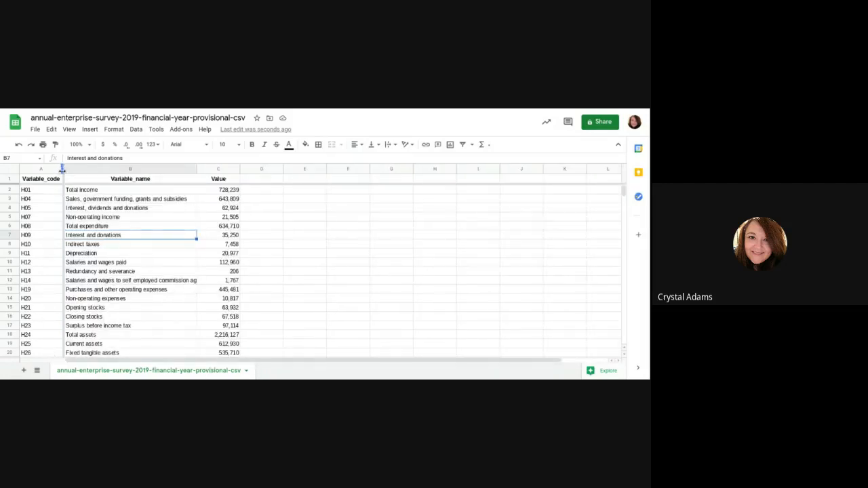
pyautogui.moveTo(62, 169); pyautogui.dragTo(24, 173)
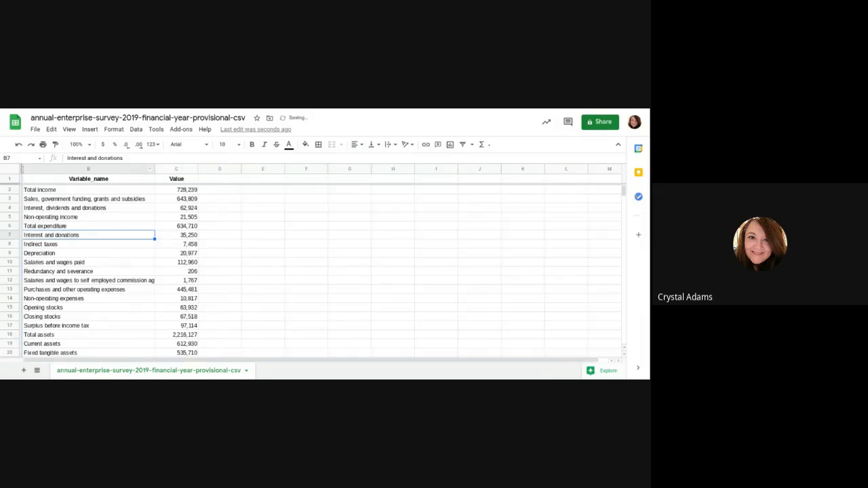
pyautogui.click(22, 169)
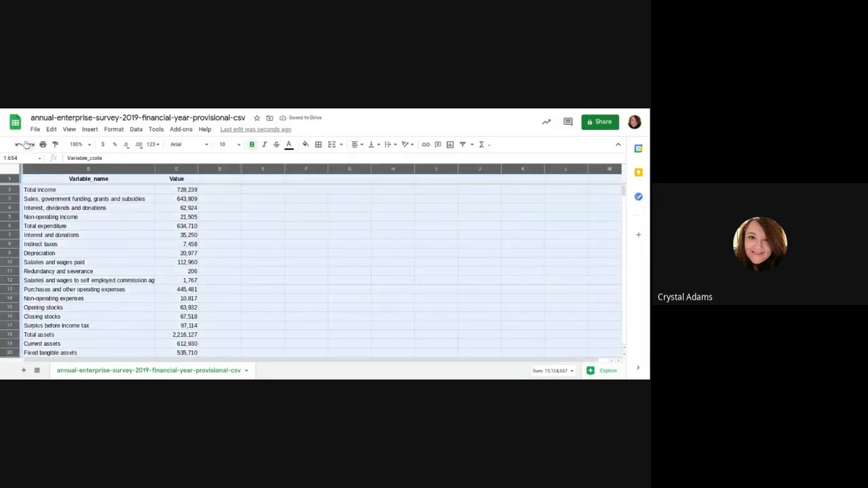
pyautogui.click(19, 145)
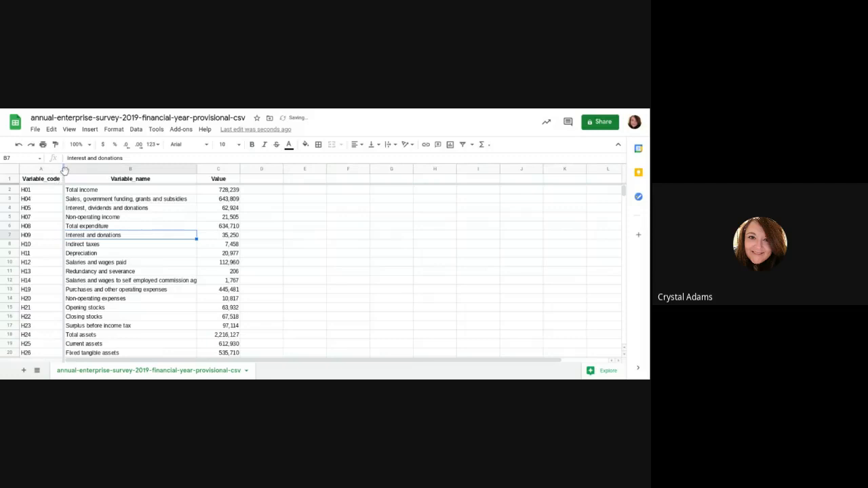
# - Unfreeze column A, keeping only the header row frozen
pyautogui.moveTo(65, 169); pyautogui.dragTo(21, 168)
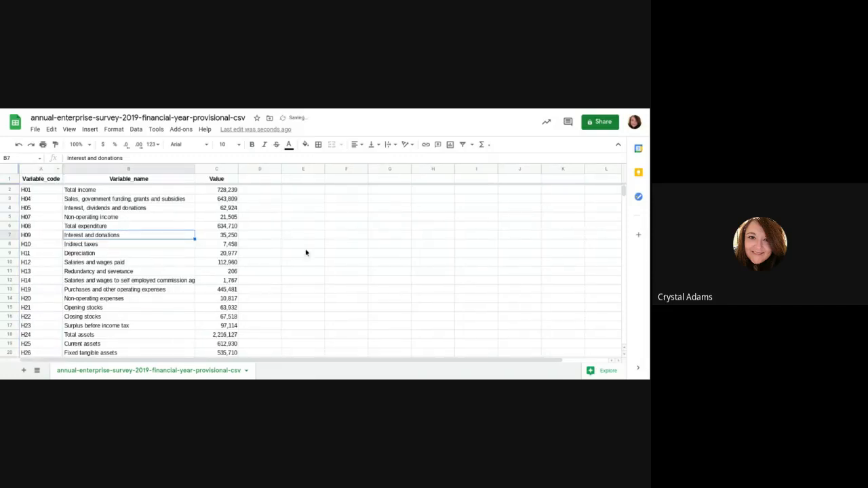
pyautogui.moveTo(305, 252); pyautogui.dragTo(306, 247)
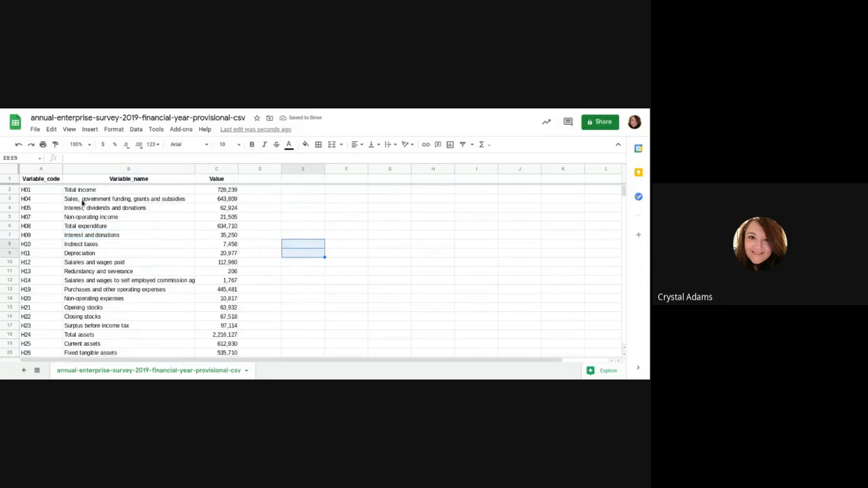
# - Examine the order of the variable codes in column A down the data rows
pyautogui.scroll(-5, 118, 189)
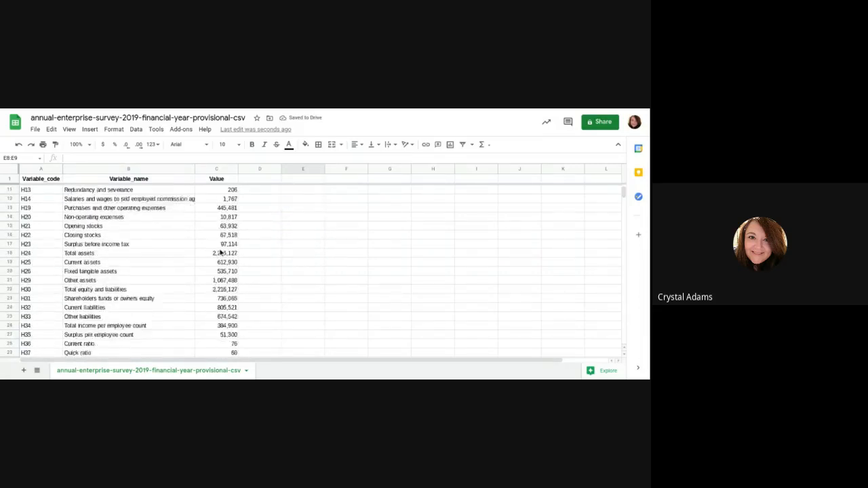
pyautogui.scroll(-4, 220, 251)
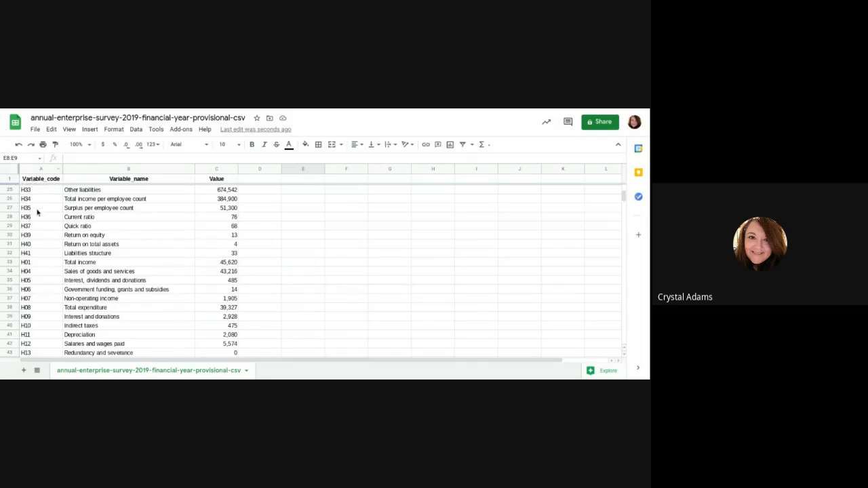
pyautogui.scroll(-2, 34, 213)
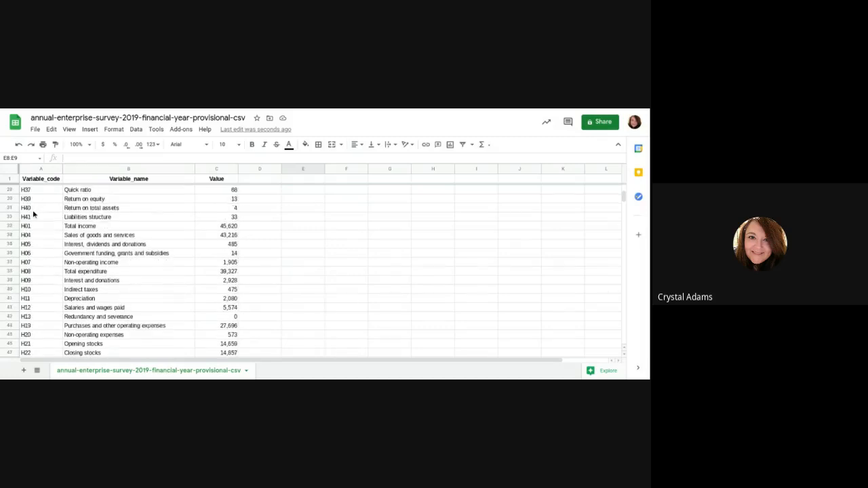
pyautogui.scroll(-1, 32, 215)
pyautogui.scroll(-1, 32, 234)
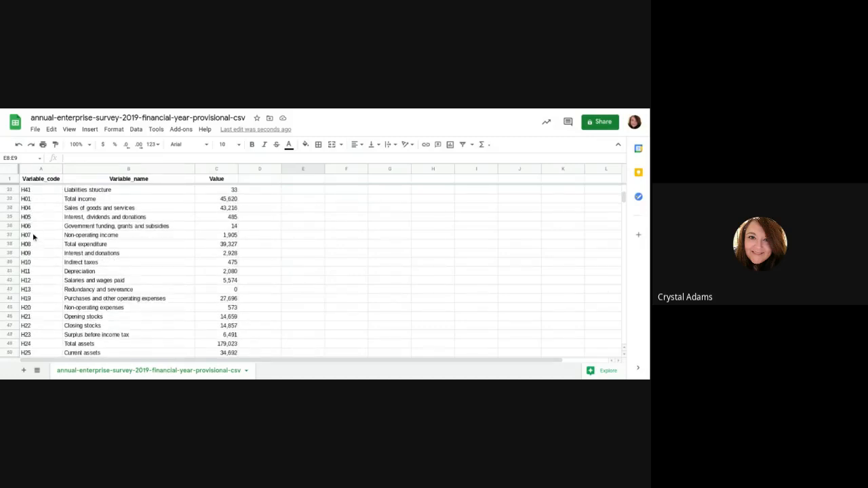
pyautogui.scroll(-5, 32, 234)
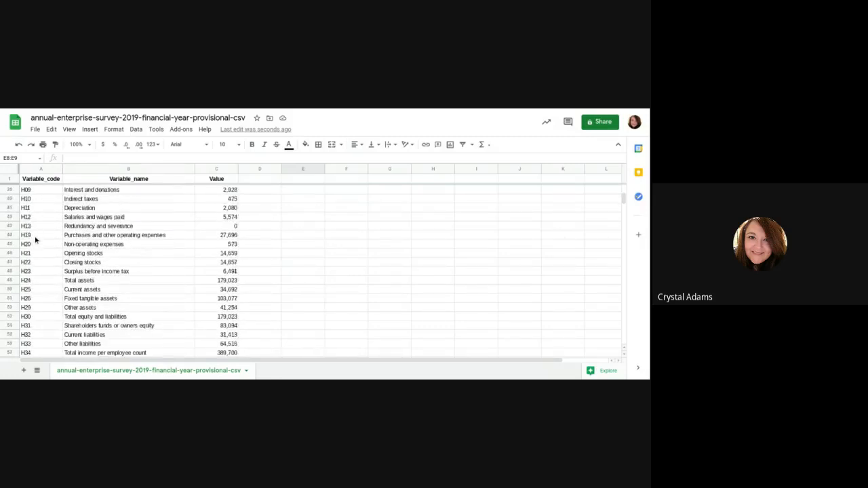
pyautogui.scroll(-2, 40, 258)
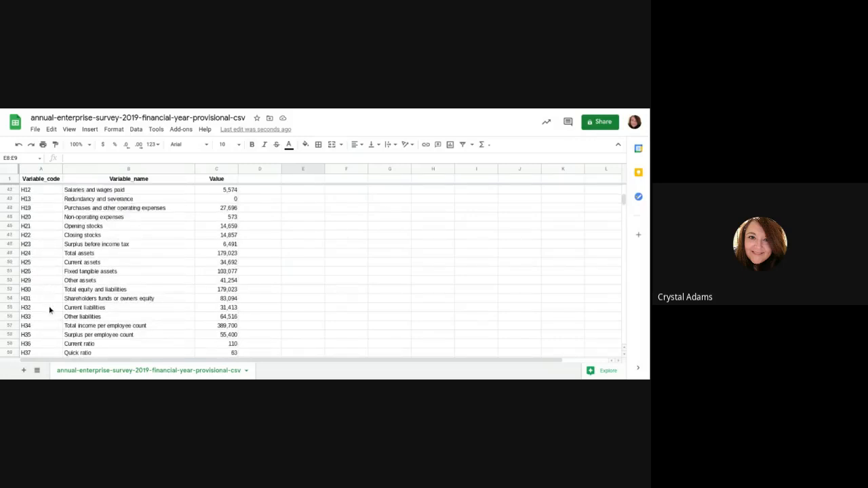
# - Select the whole sheet, start a range sort, and mark the data as having a header row
pyautogui.click(10, 168)
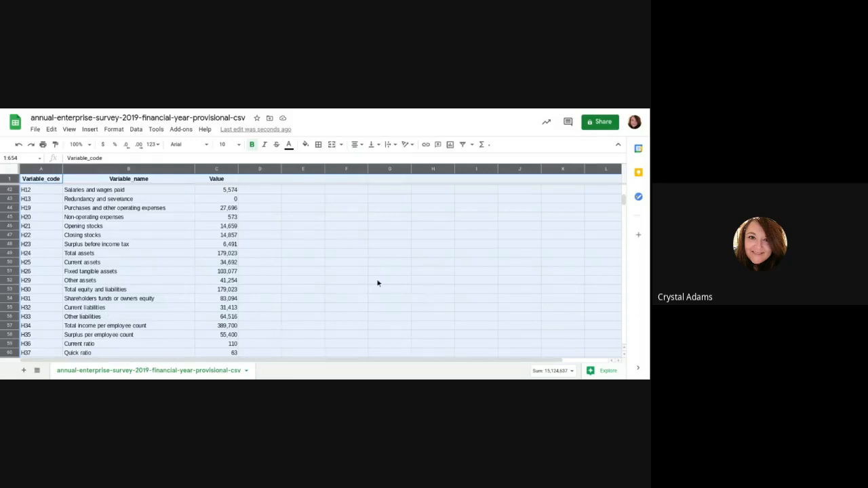
pyautogui.click(137, 130)
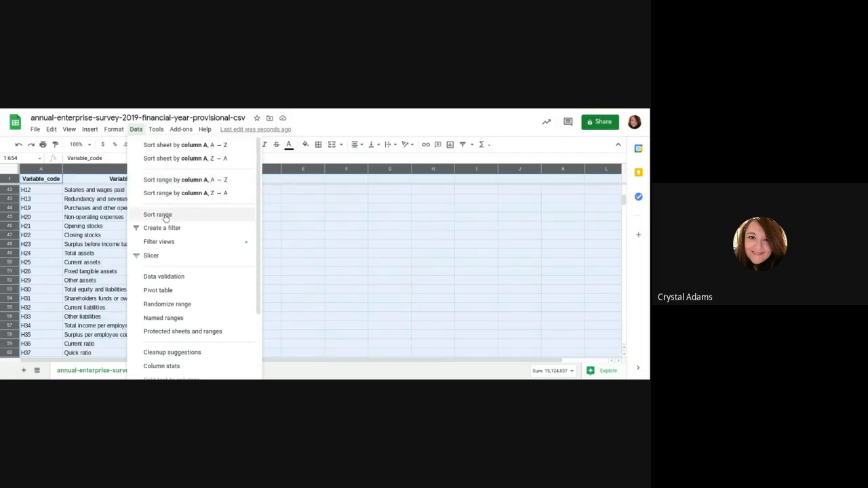
pyautogui.click(165, 217)
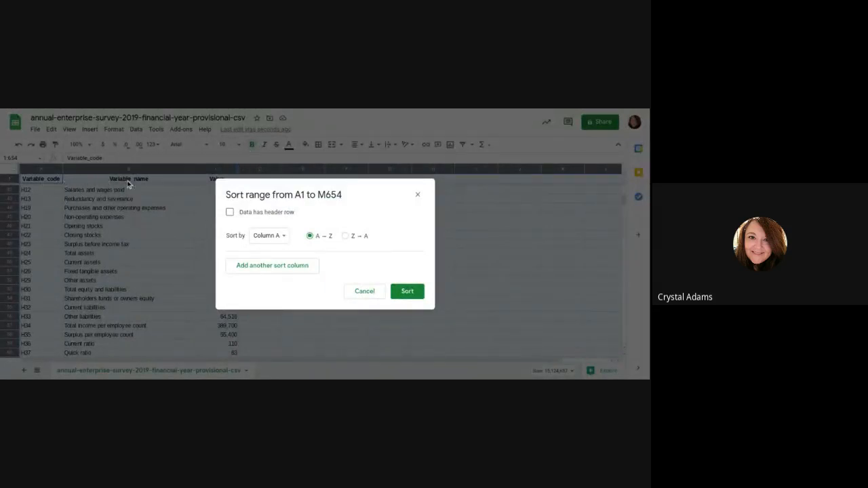
pyautogui.click(230, 213)
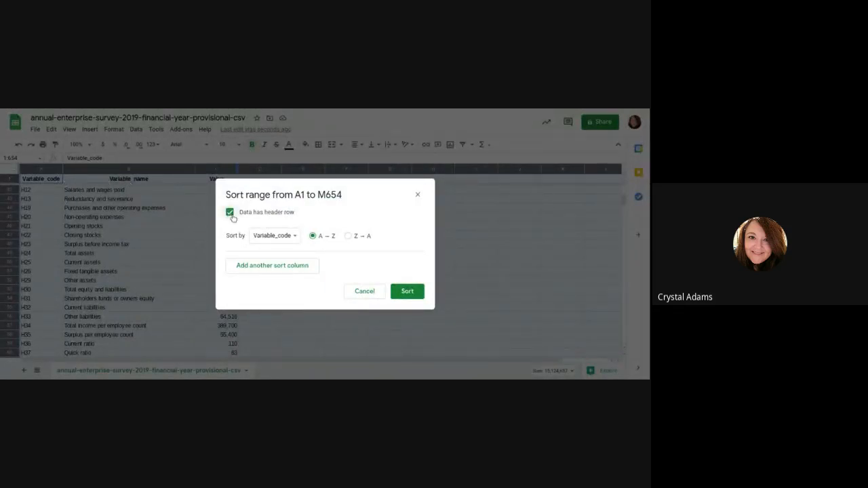
# - Compare the sort-by column choices with and without the header row option, leaving the option enabled
pyautogui.click(294, 237)
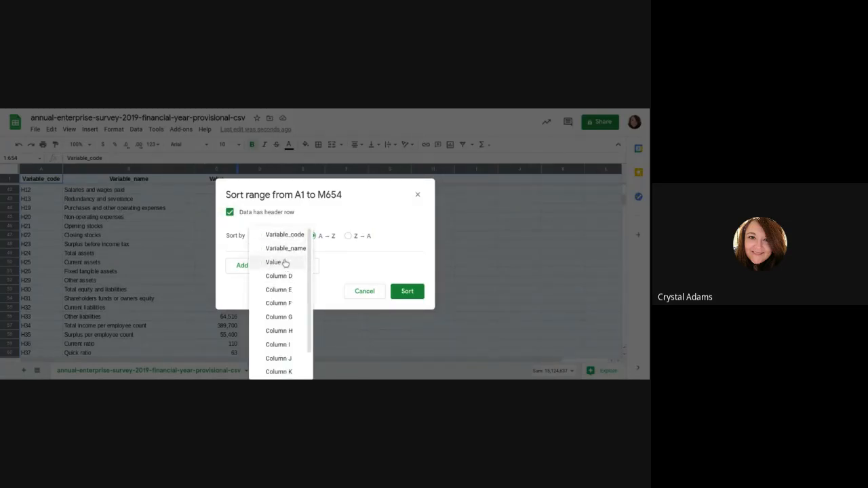
pyautogui.click(230, 215)
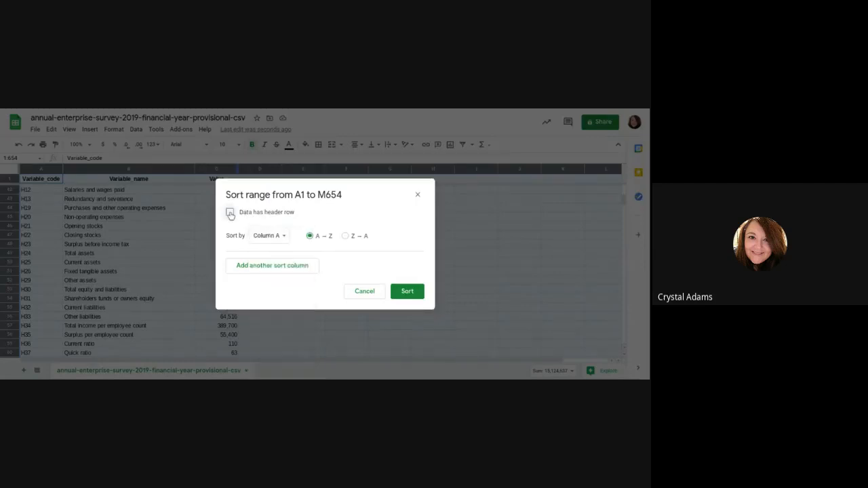
pyautogui.click(285, 238)
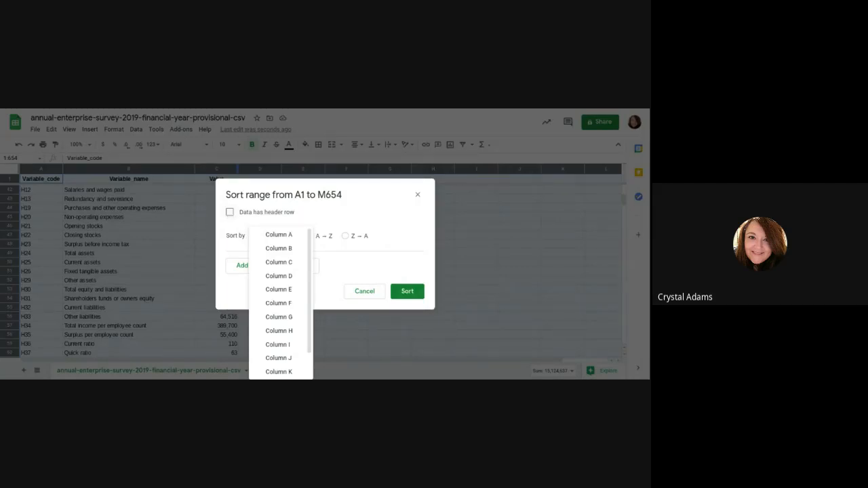
pyautogui.click(230, 212)
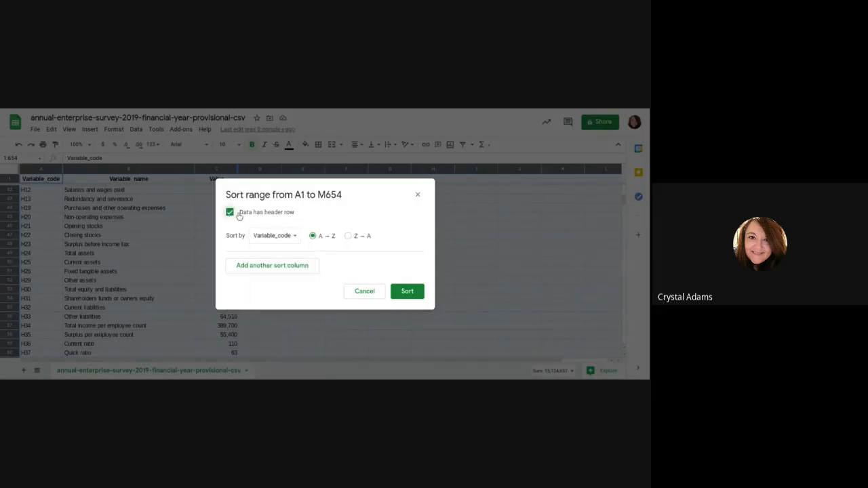
# - Set the range to sort by Variable_code A → Z, and by Value Z → A as the second level
pyautogui.click(298, 238)
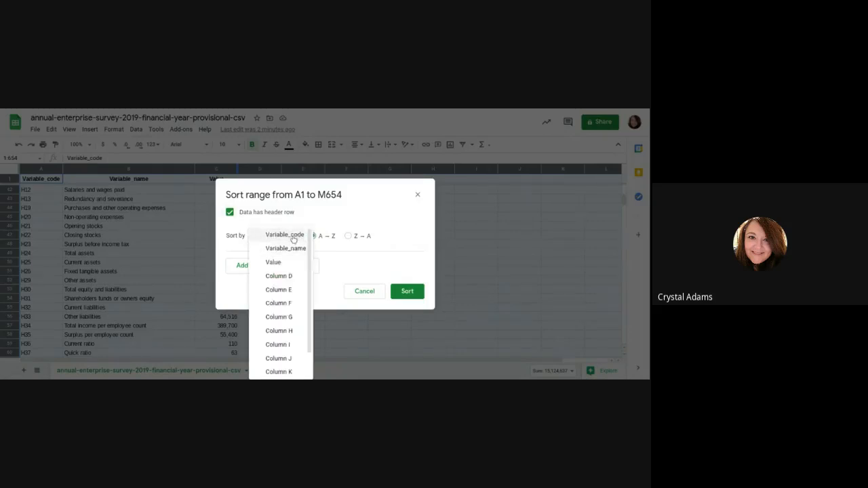
pyautogui.click(292, 237)
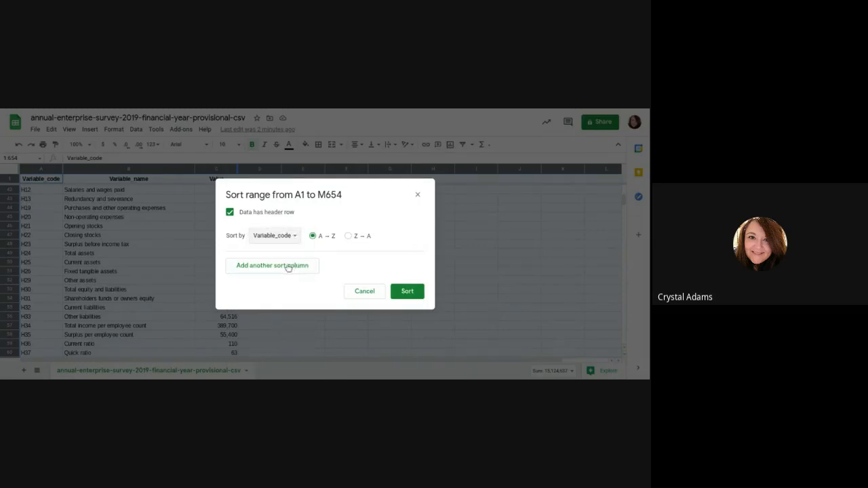
pyautogui.moveTo(292, 190); pyautogui.dragTo(346, 176)
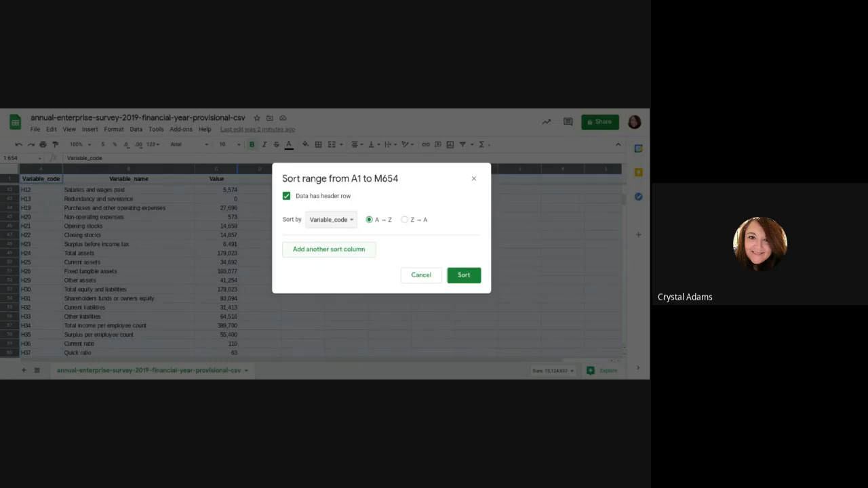
pyautogui.click(336, 251)
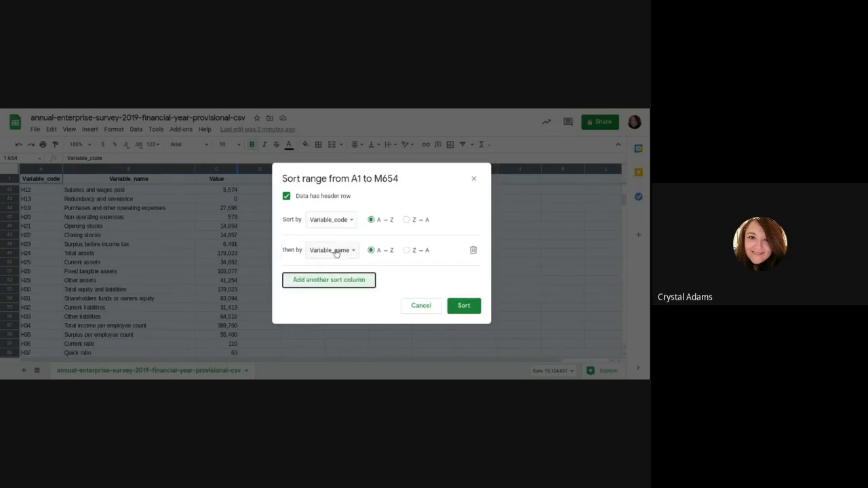
pyautogui.click(335, 250)
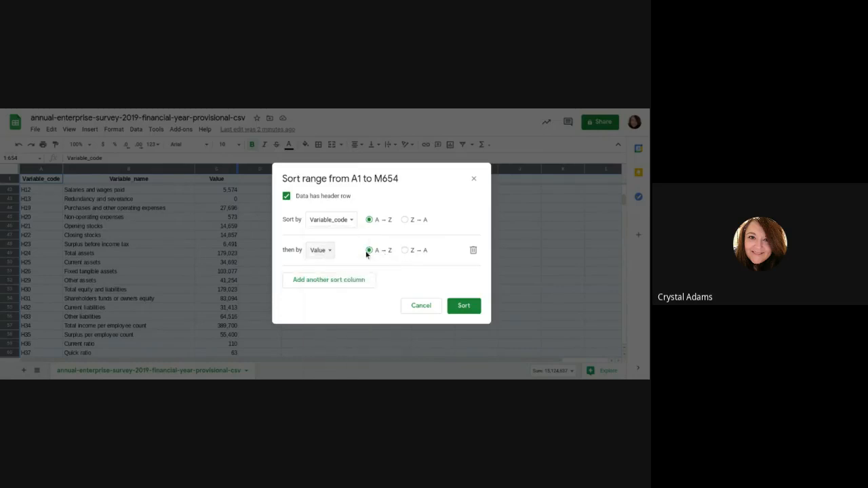
pyautogui.click(405, 251)
# - Try a third sort level by Variable_name and remove that level again
pyautogui.click(331, 281)
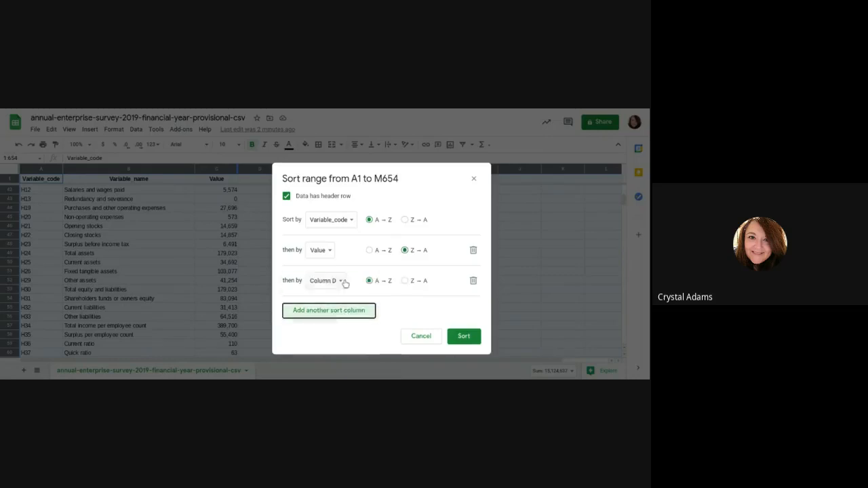
pyautogui.click(333, 282)
pyautogui.click(345, 256)
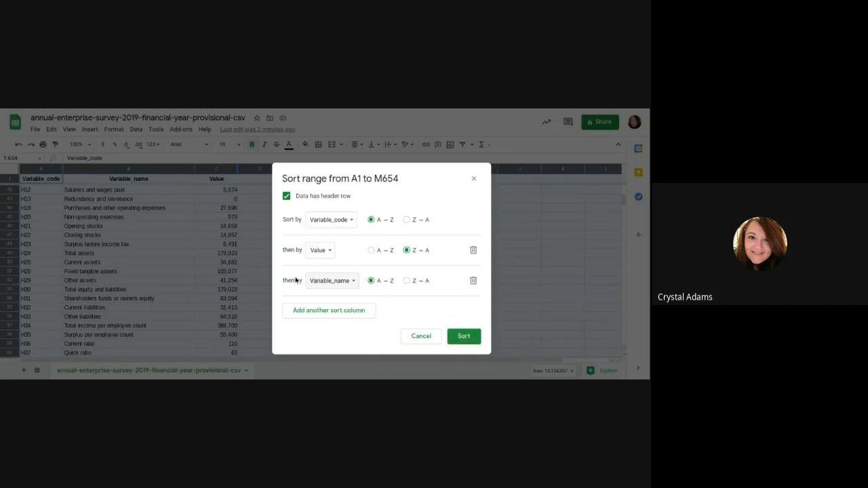
pyautogui.click(473, 281)
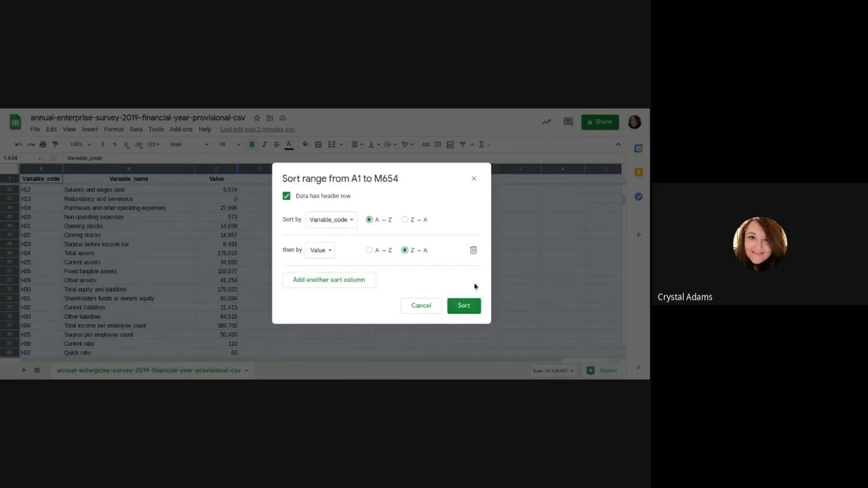
# - Run the configured sort on the range A1 to M654 and clear the whole-sheet selection
pyautogui.click(463, 306)
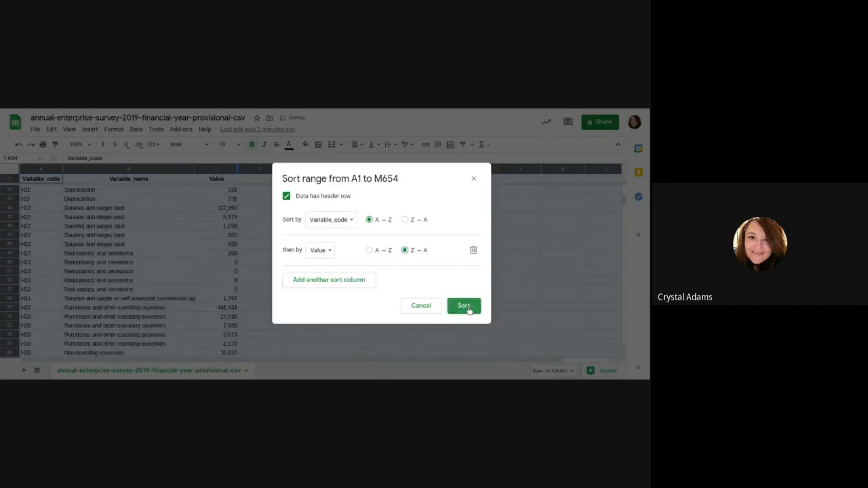
pyautogui.scroll(10, 33, 195)
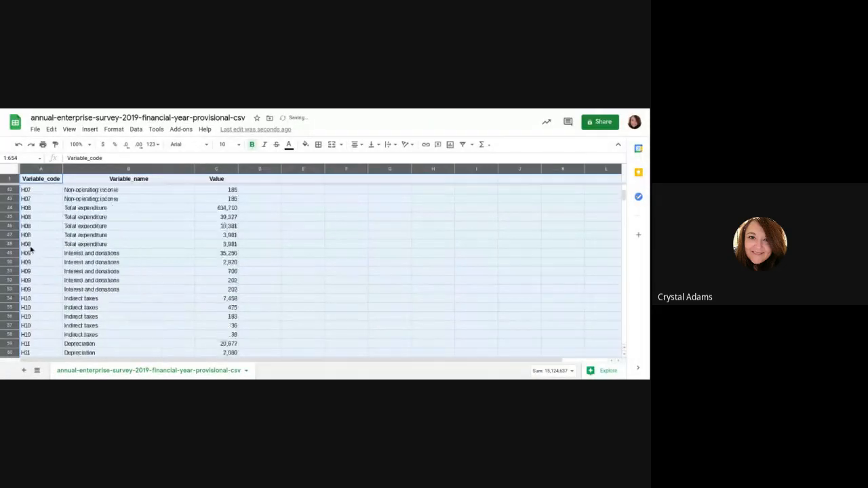
pyautogui.click(180, 229)
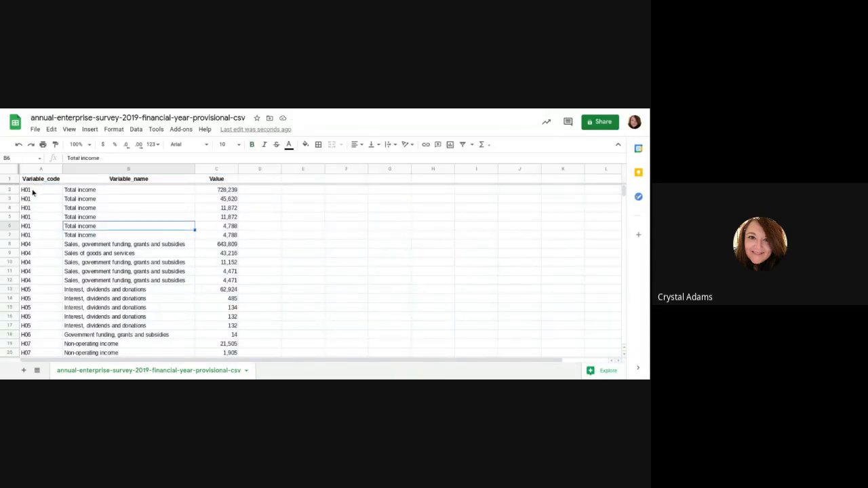
# - Examine how the values are ordered within each variable code, starting with the H01 rows
pyautogui.moveTo(35, 193); pyautogui.dragTo(38, 237)
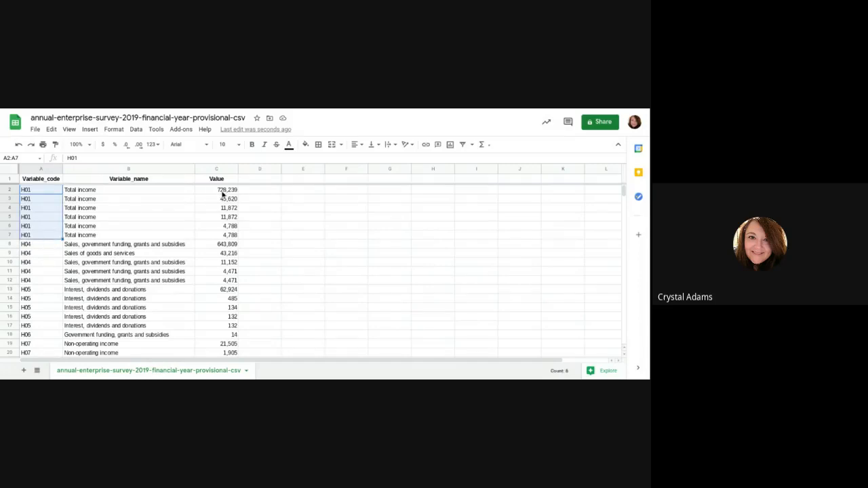
pyautogui.moveTo(220, 193); pyautogui.dragTo(217, 239)
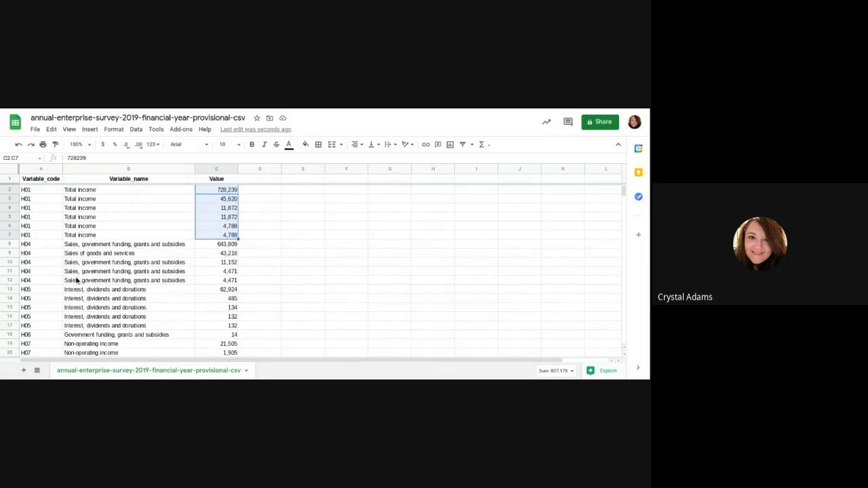
pyautogui.scroll(-2, 94, 296)
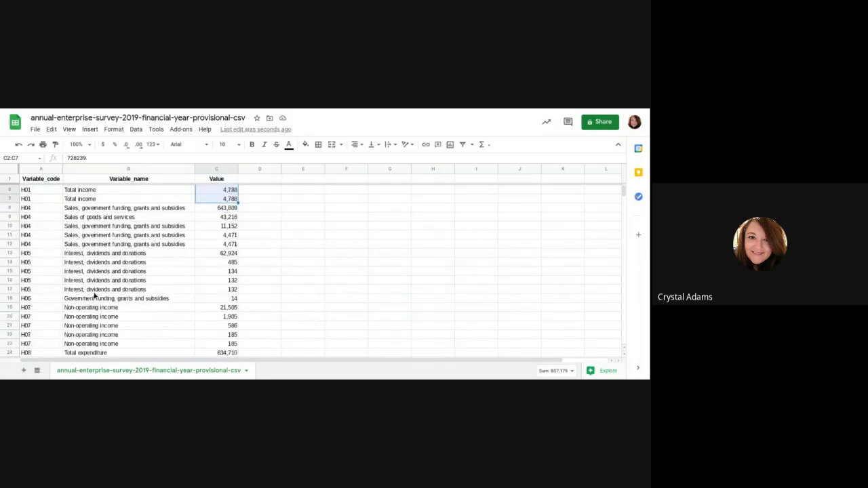
pyautogui.click(108, 282)
pyautogui.scroll(-6, 110, 282)
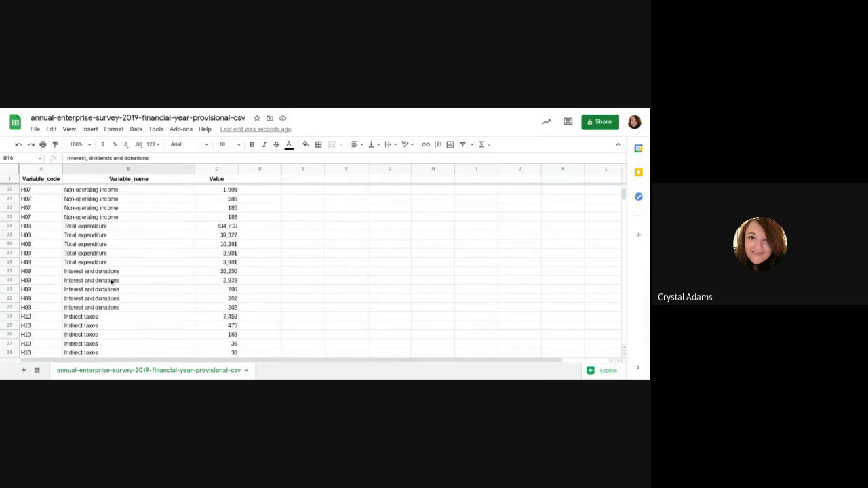
pyautogui.scroll(-8, 112, 282)
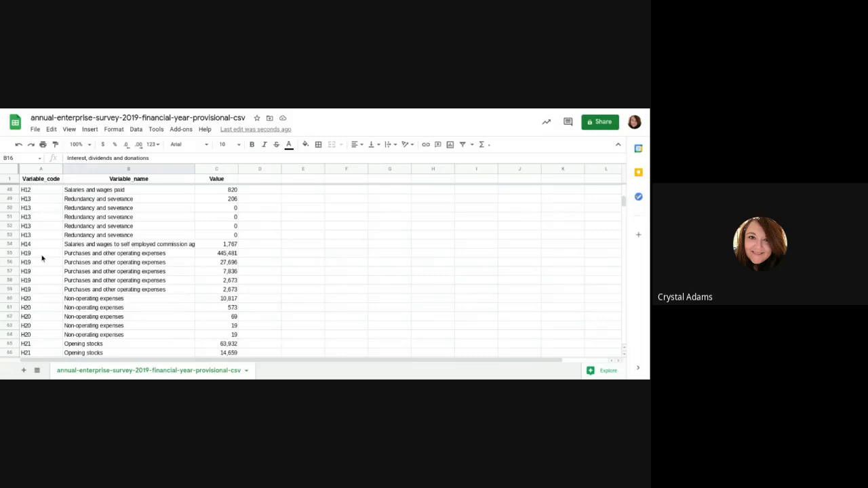
# - Sort only the H19 rows, A55 to C59, by Column C in A → Z order without a header row
pyautogui.moveTo(43, 256); pyautogui.dragTo(206, 292)
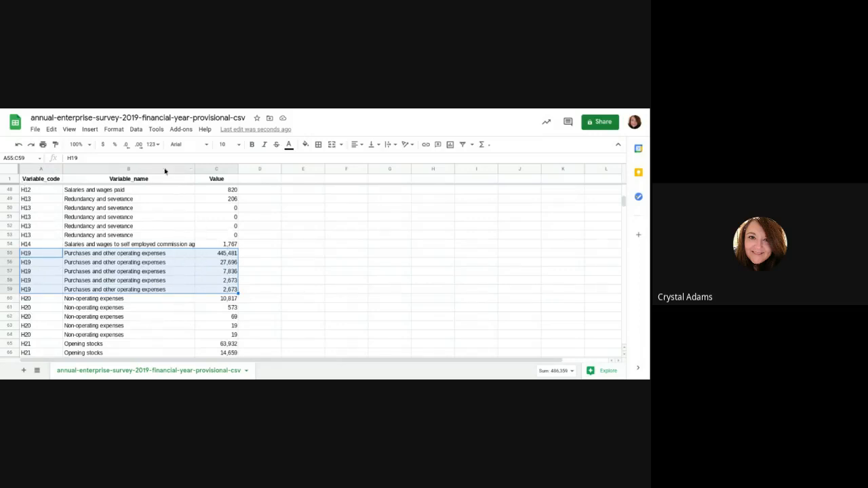
pyautogui.click(135, 129)
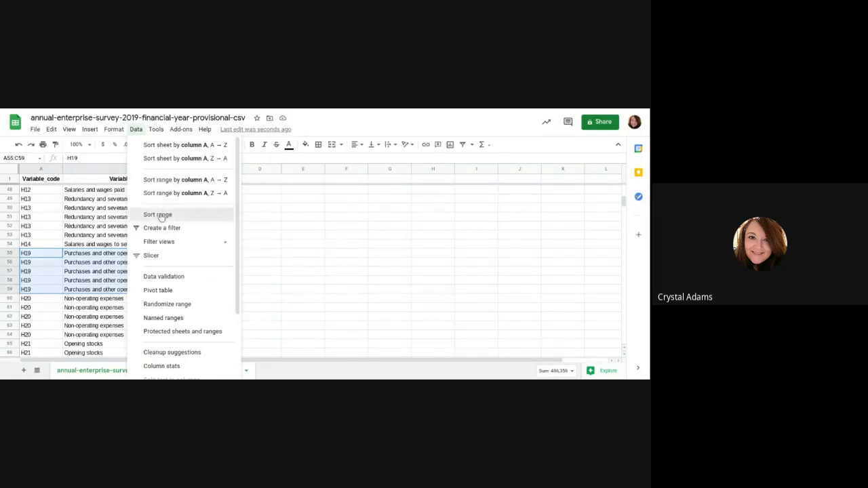
pyautogui.click(160, 215)
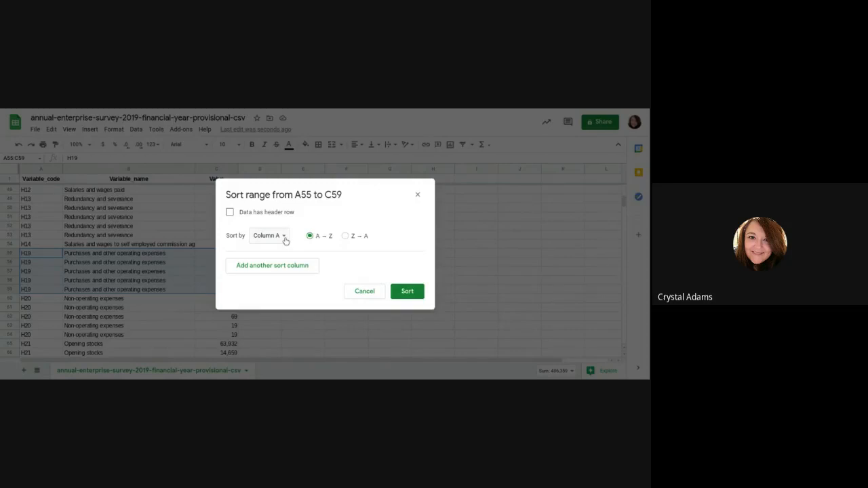
pyautogui.moveTo(301, 192); pyautogui.dragTo(354, 175)
pyautogui.click(337, 221)
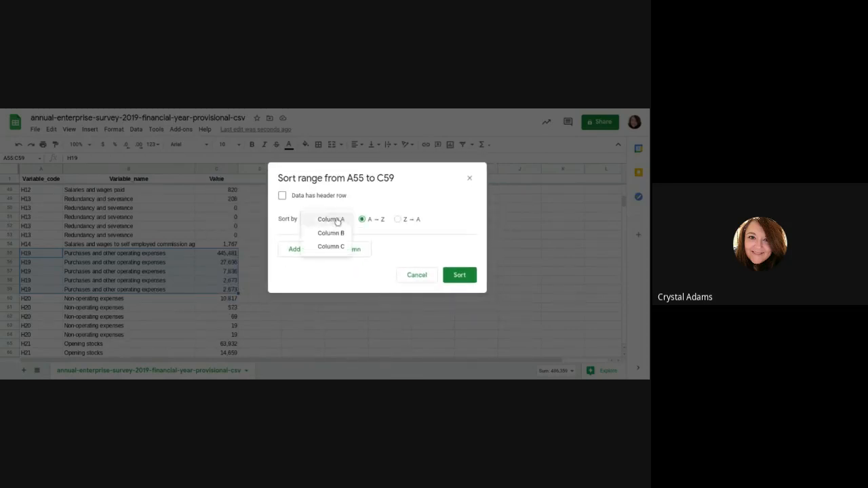
pyautogui.click(332, 248)
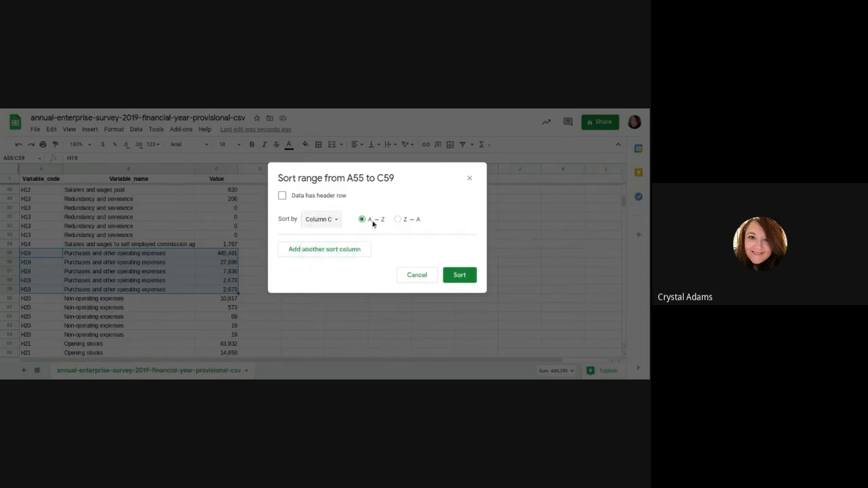
pyautogui.click(460, 276)
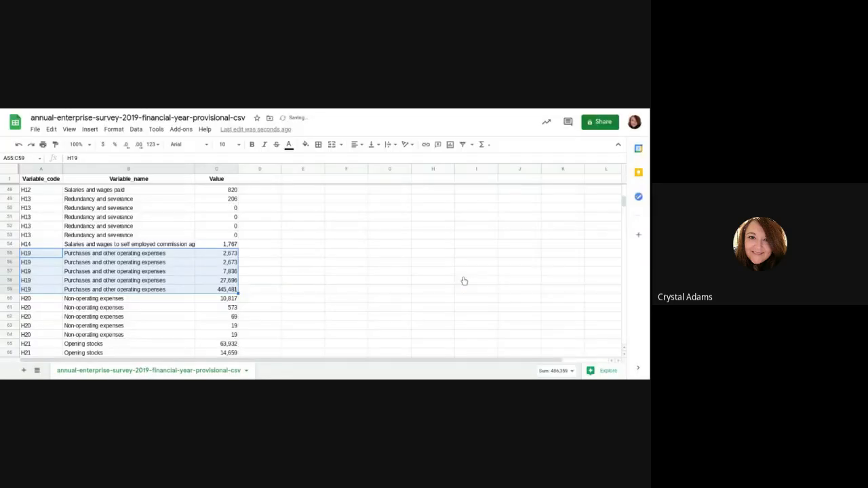
# - Examine the order of the H19 values and the entries in the Value column from the first data row
pyautogui.click(252, 261)
pyautogui.moveTo(235, 255); pyautogui.dragTo(239, 291)
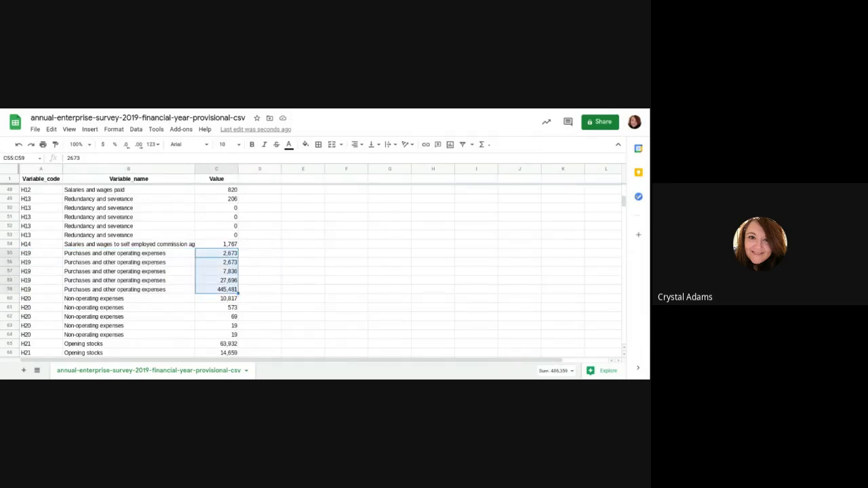
pyautogui.click(269, 273)
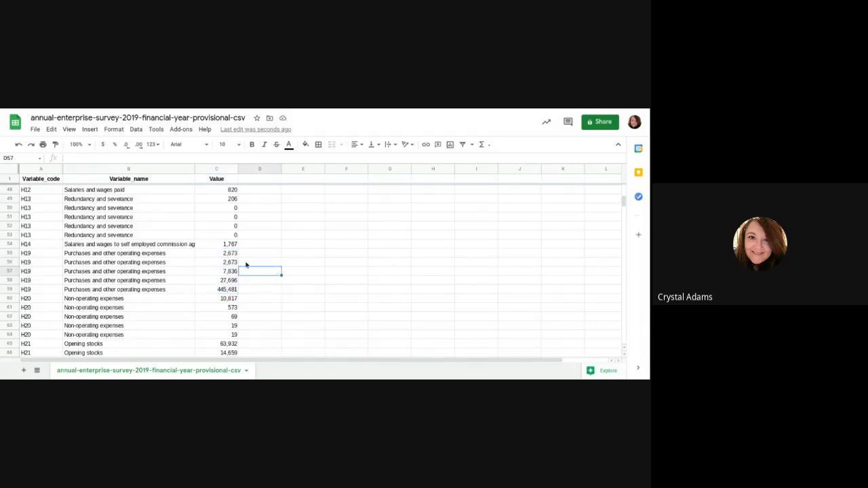
pyautogui.scroll(2, 275, 274)
pyautogui.scroll(5, 273, 274)
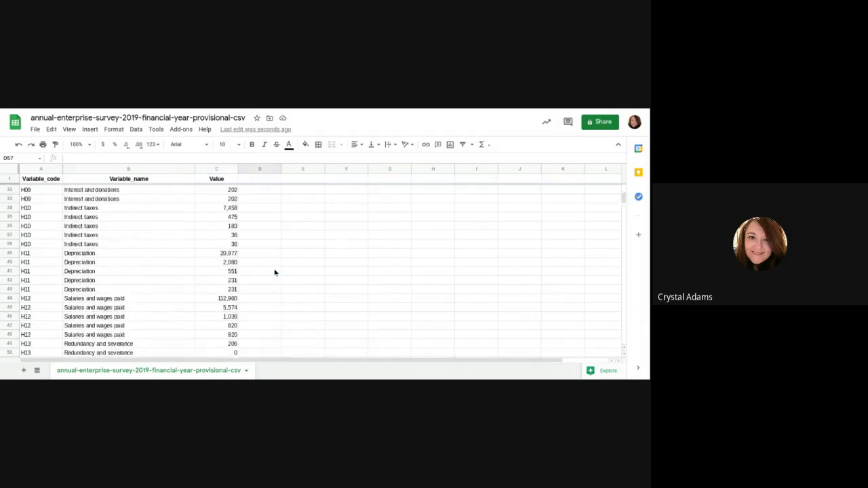
pyautogui.scroll(9, 257, 267)
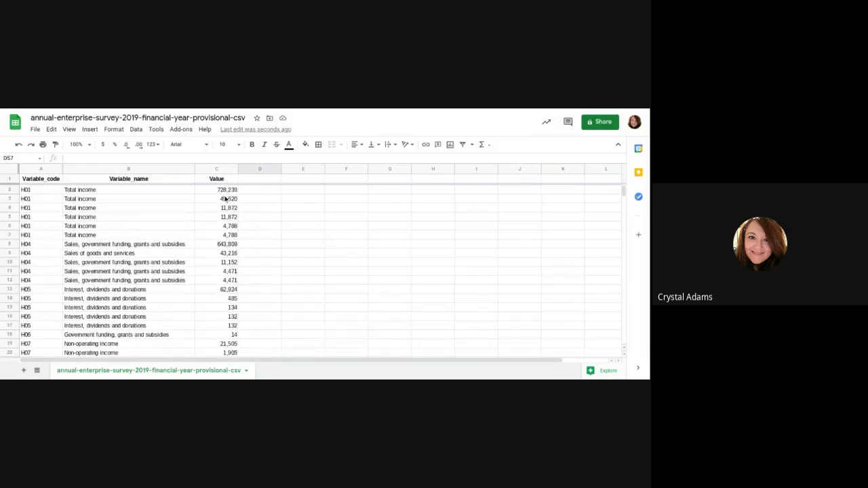
pyautogui.click(225, 191)
pyautogui.moveTo(225, 193); pyautogui.dragTo(224, 363)
pyautogui.scroll(3, 255, 304)
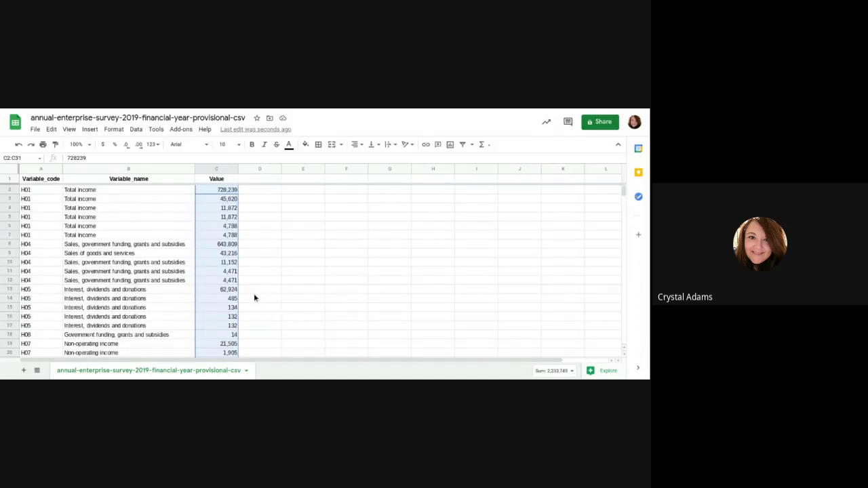
# - Enter the label Mean in F3 and calculate the AVERAGE of C2:C154 in G3
pyautogui.click(342, 199)
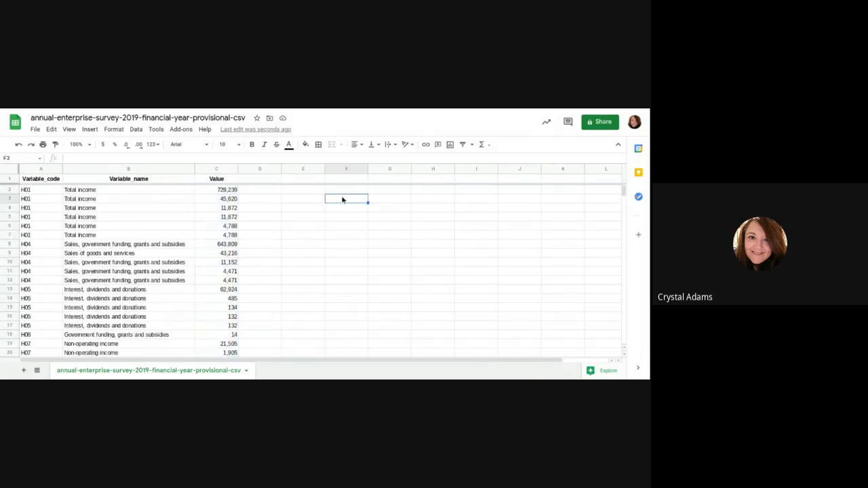
pyautogui.write('Mean')
pyautogui.click(382, 201)
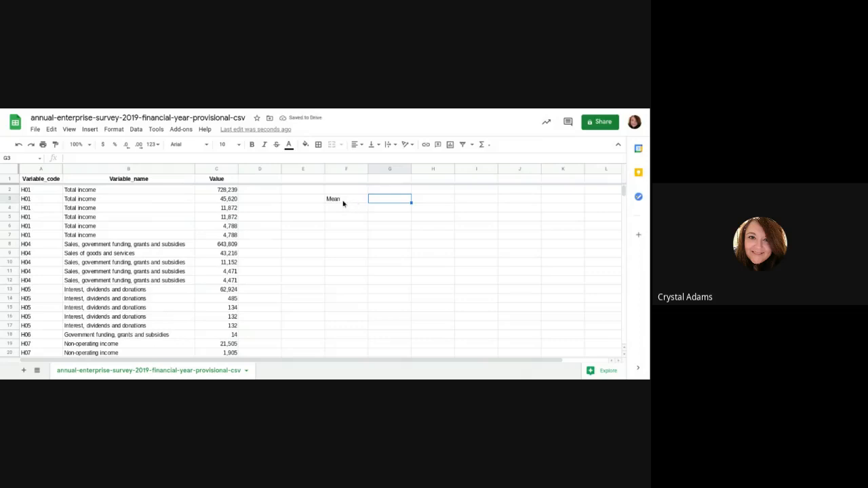
pyautogui.click(489, 145)
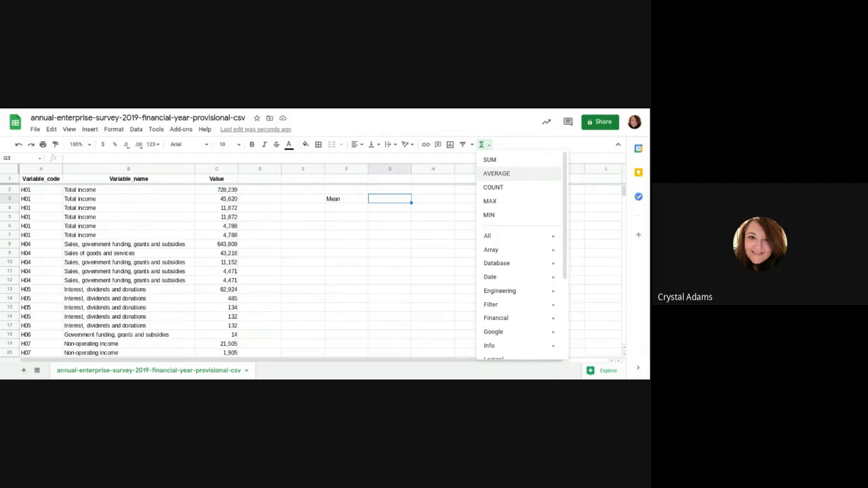
pyautogui.click(497, 174)
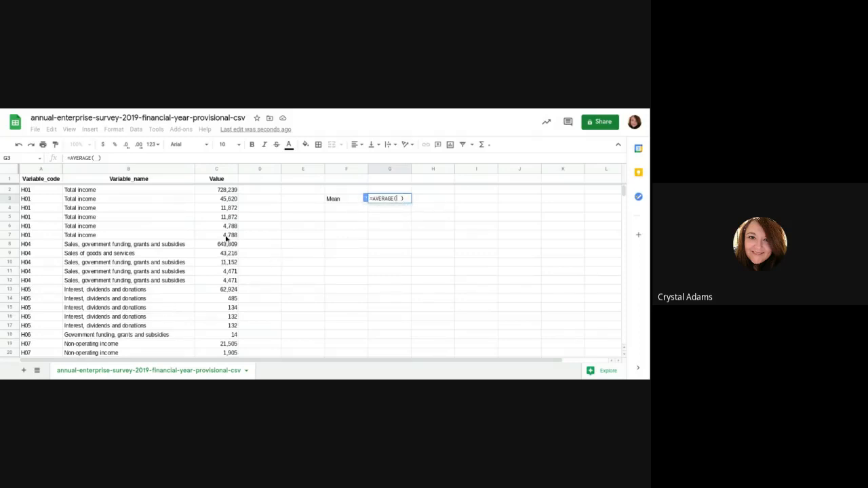
pyautogui.click(227, 190)
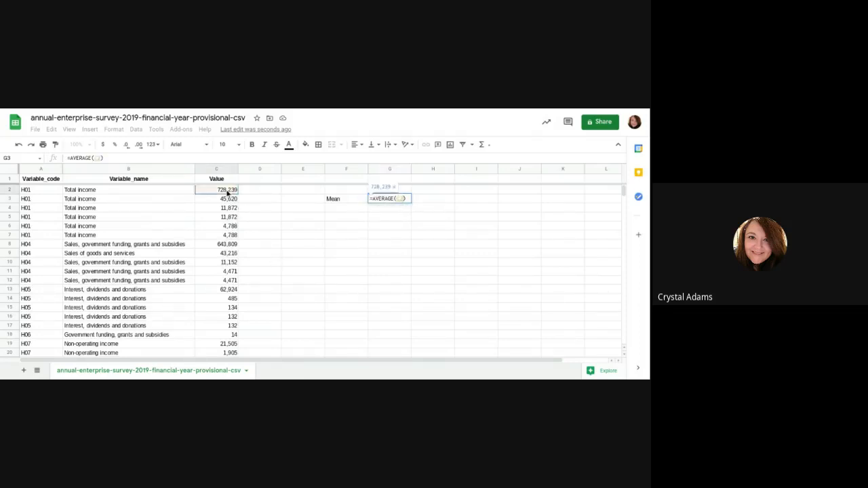
pyautogui.moveTo(228, 192); pyautogui.dragTo(222, 209)
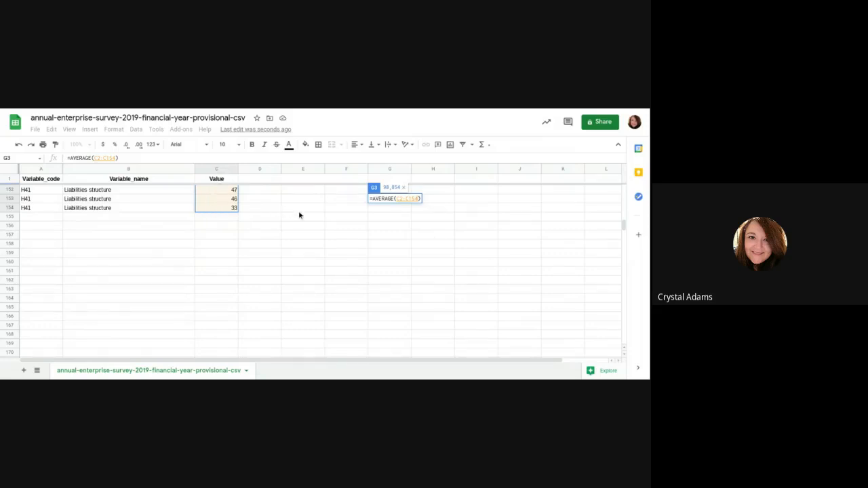
pyautogui.press('Return')
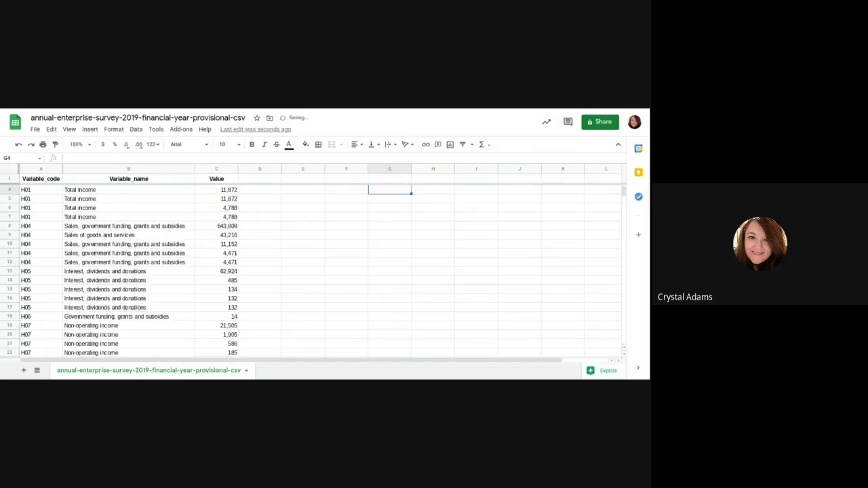
pyautogui.scroll(1, 400, 275)
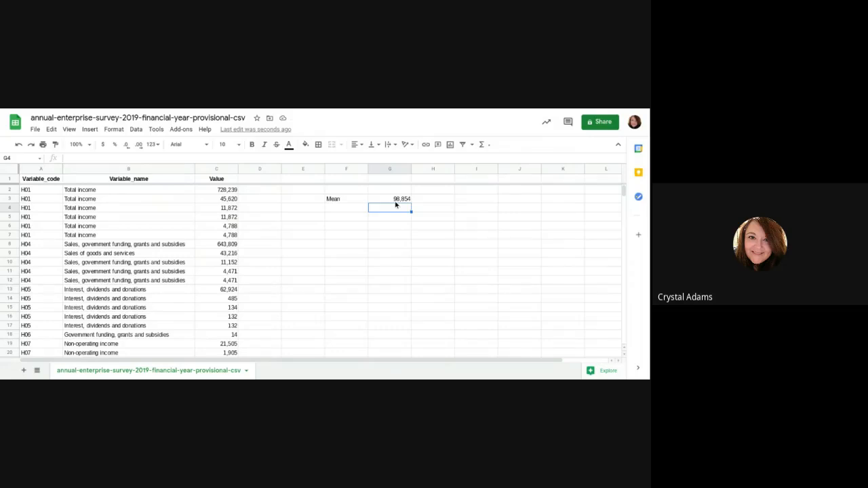
# - Enter the label Median in F4 and calculate the MEDIAN of C2:C154 in G4
pyautogui.click(339, 210)
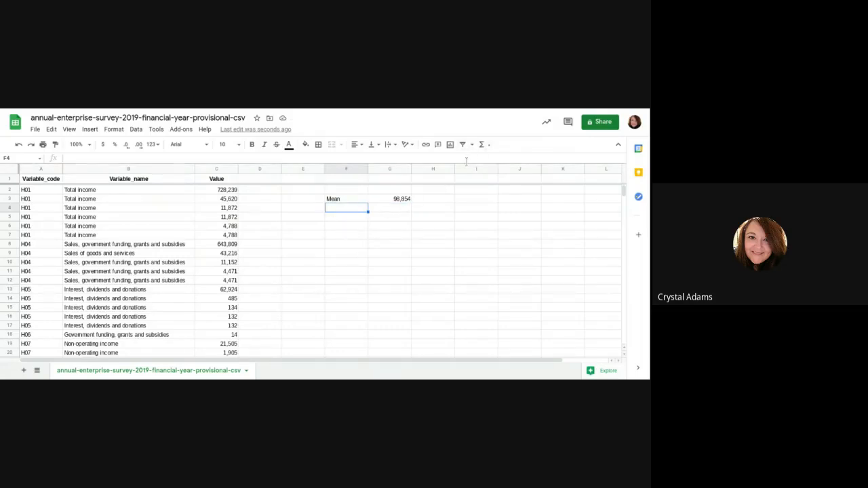
pyautogui.write('Median')
pyautogui.click(397, 236)
pyautogui.click(398, 208)
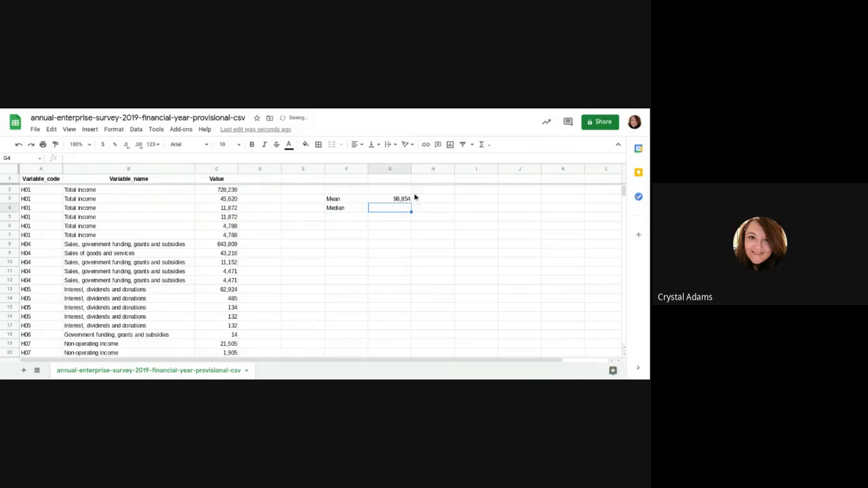
pyautogui.click(484, 145)
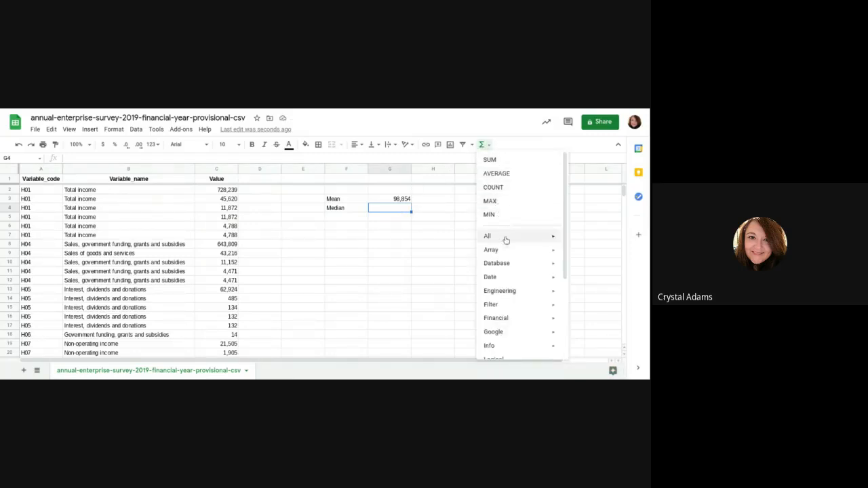
pyautogui.scroll(-3, 508, 301)
pyautogui.moveTo(498, 303)
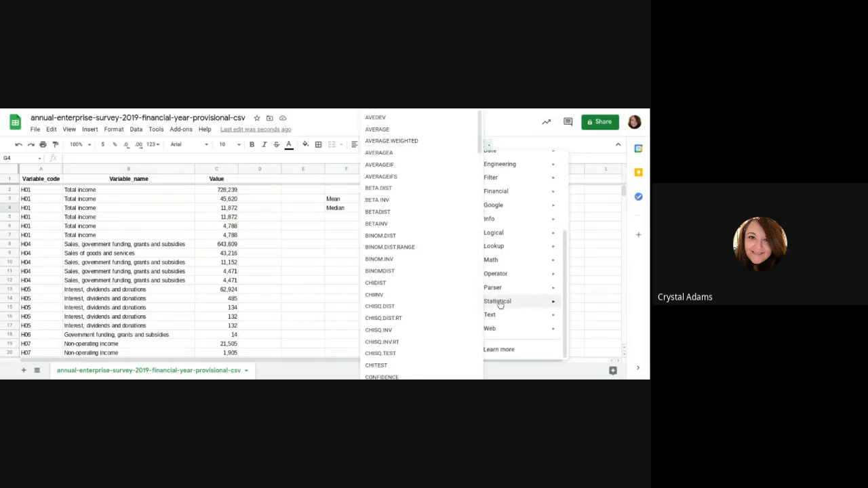
pyautogui.scroll(-6, 412, 302)
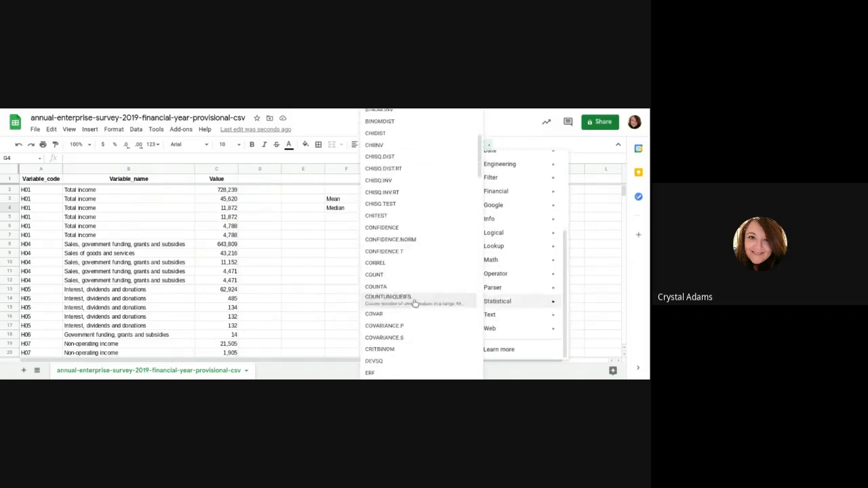
pyautogui.scroll(-5, 408, 302)
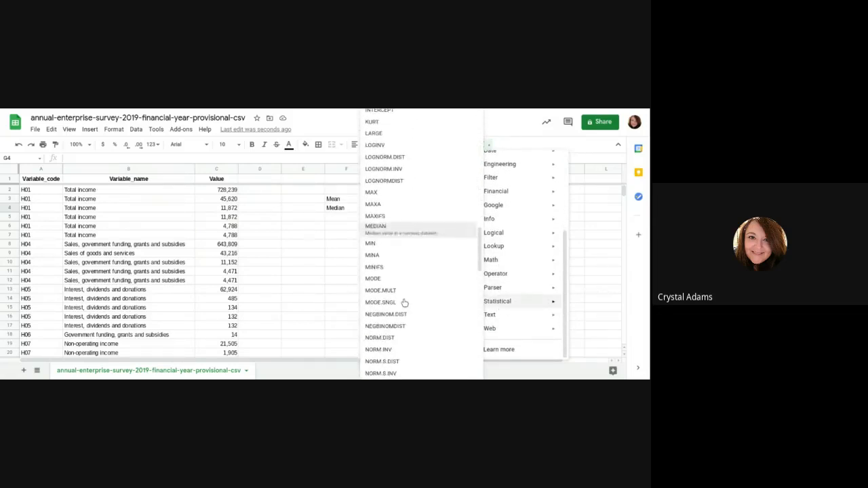
pyautogui.click(379, 232)
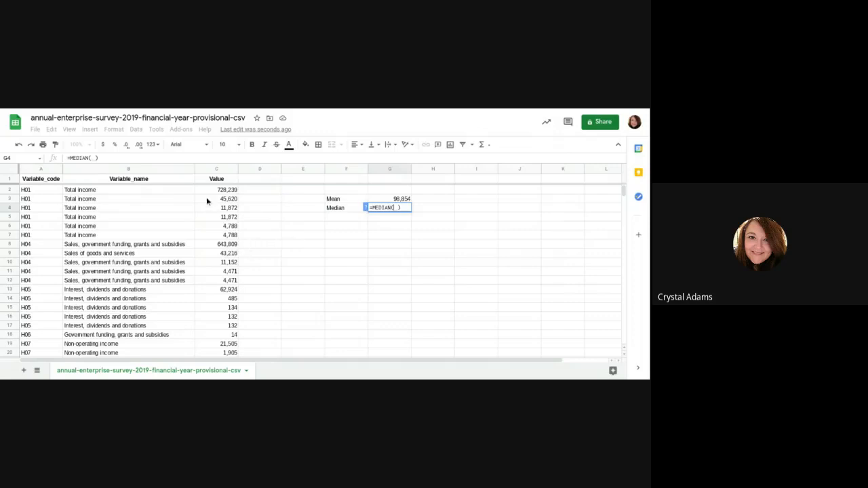
pyautogui.moveTo(213, 191); pyautogui.dragTo(228, 323)
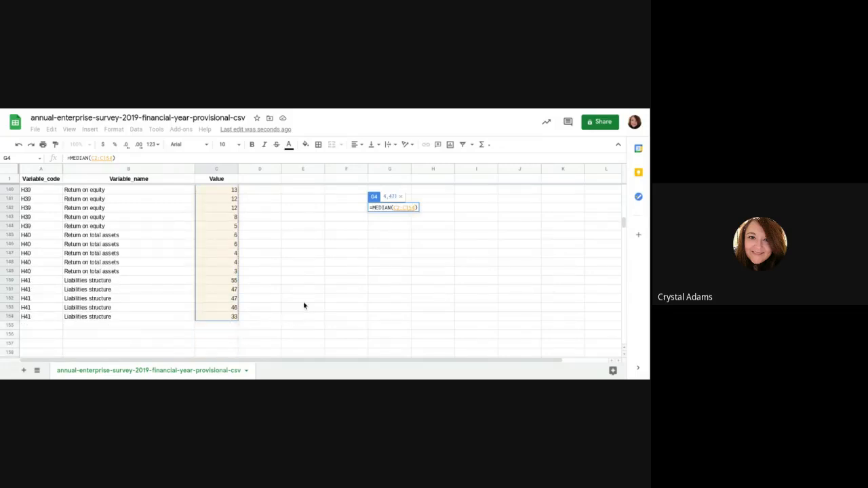
pyautogui.press('Return')
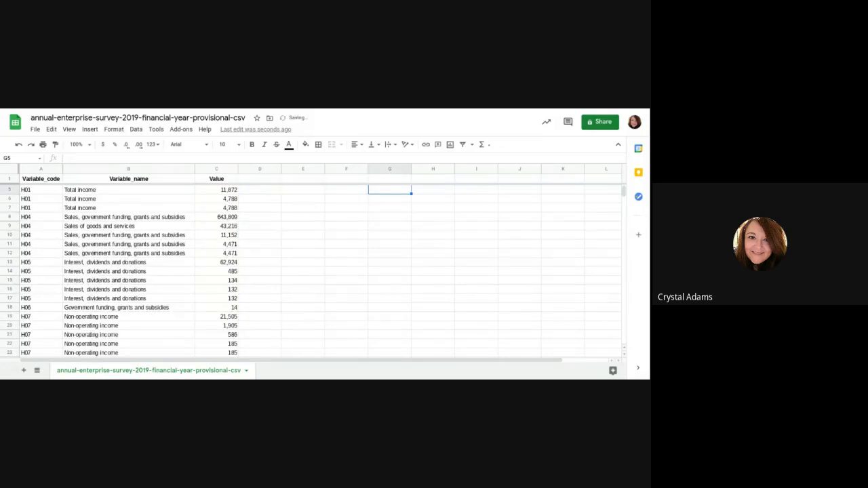
pyautogui.scroll(1, 370, 272)
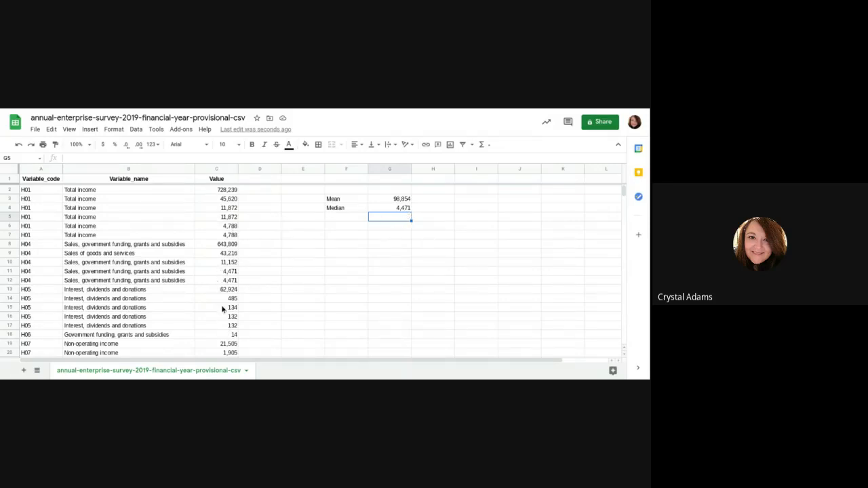
# - Enter the label Mode in F5 and calculate all modes of C2:C154 in G5 with the MODE.MULT function
pyautogui.scroll(-14, 226, 278)
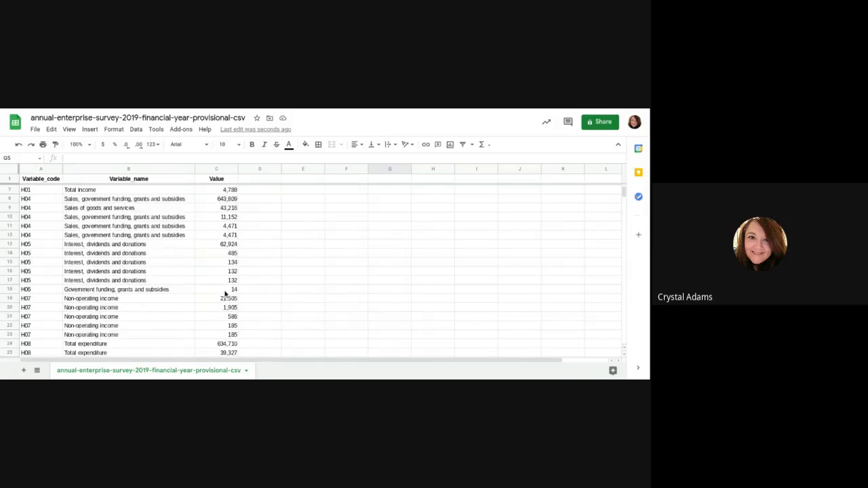
pyautogui.scroll(-3, 216, 294)
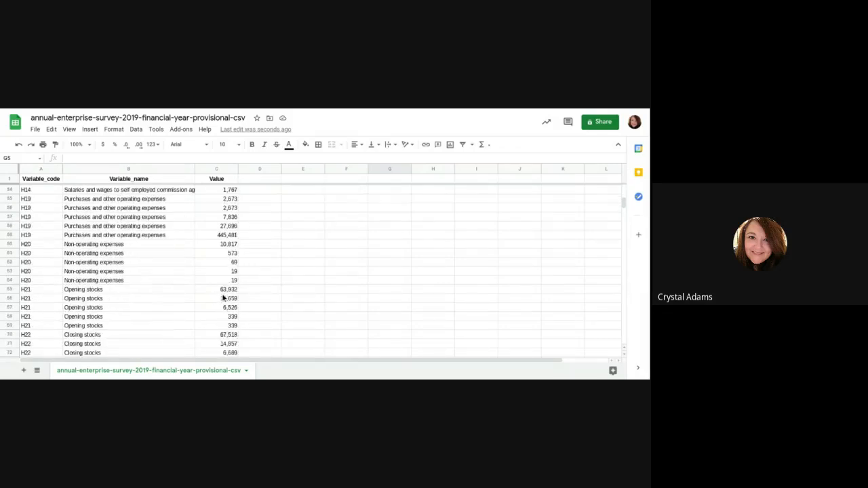
pyautogui.click(294, 280)
pyautogui.scroll(16, 291, 282)
pyautogui.click(340, 219)
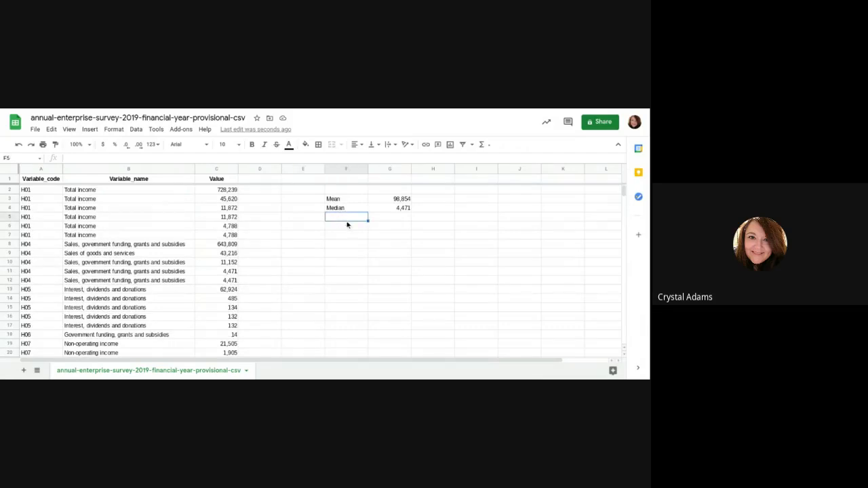
pyautogui.write('Mode')
pyautogui.click(405, 217)
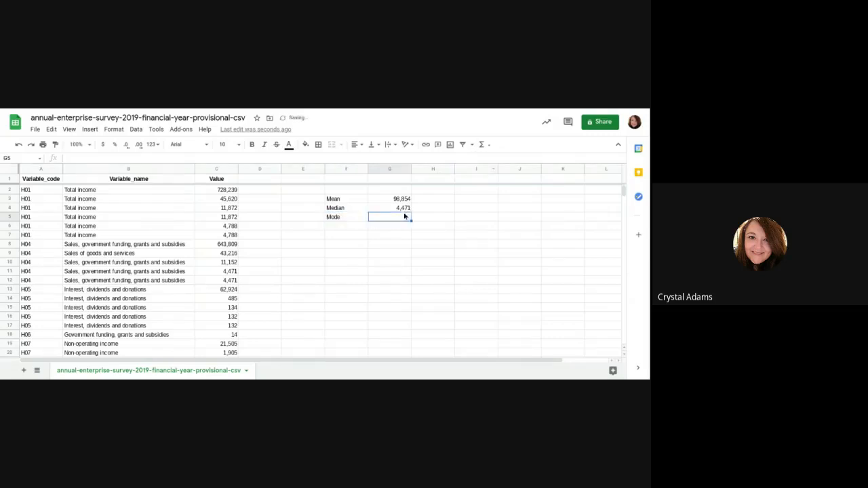
pyautogui.click(482, 145)
pyautogui.moveTo(505, 305)
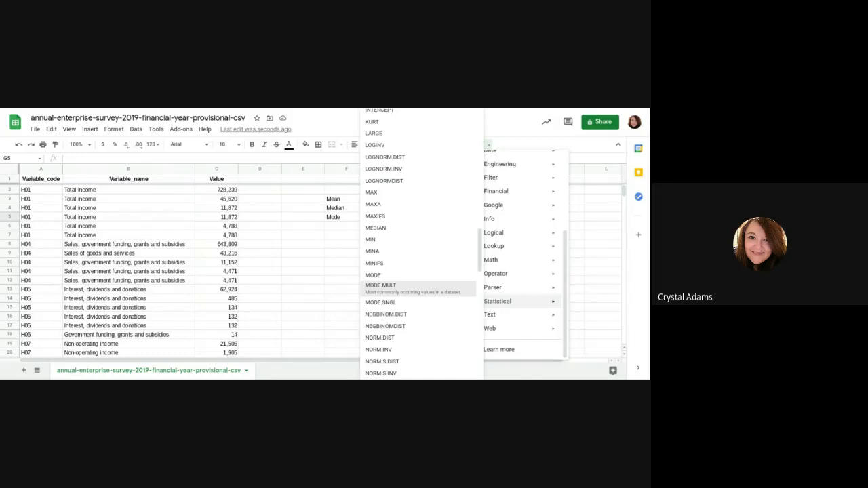
pyautogui.click(381, 289)
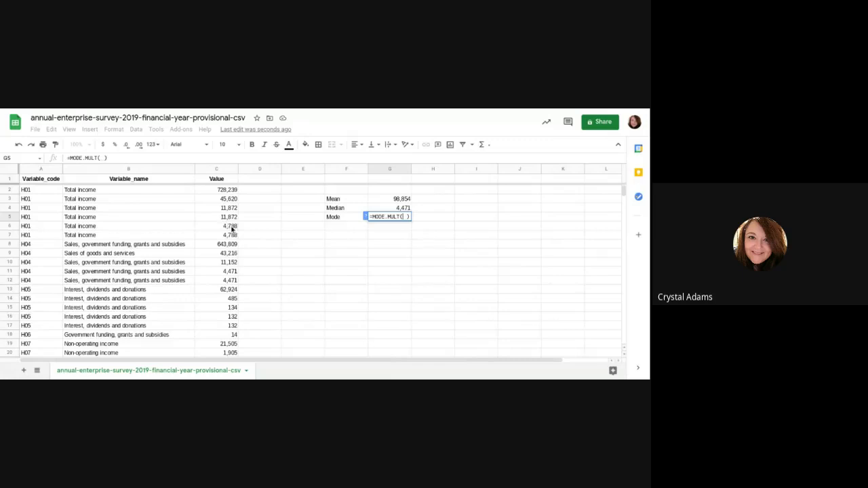
pyautogui.moveTo(226, 192); pyautogui.dragTo(218, 252)
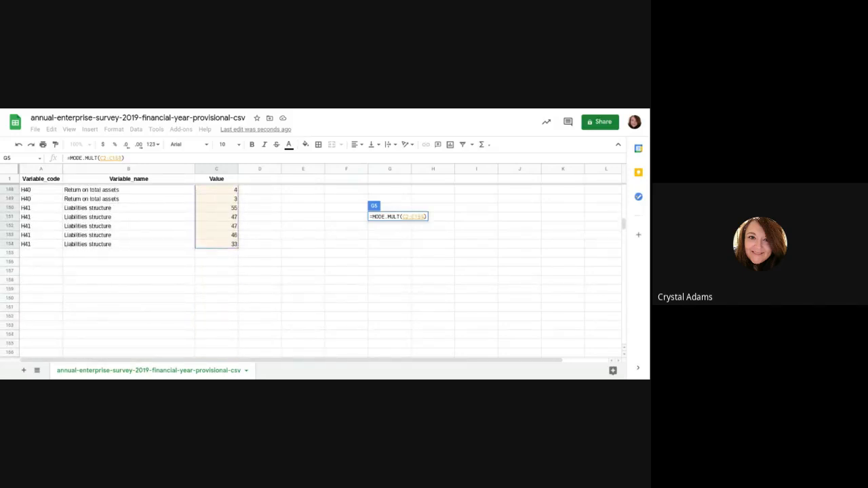
pyautogui.press('Return')
pyautogui.scroll(2, 376, 273)
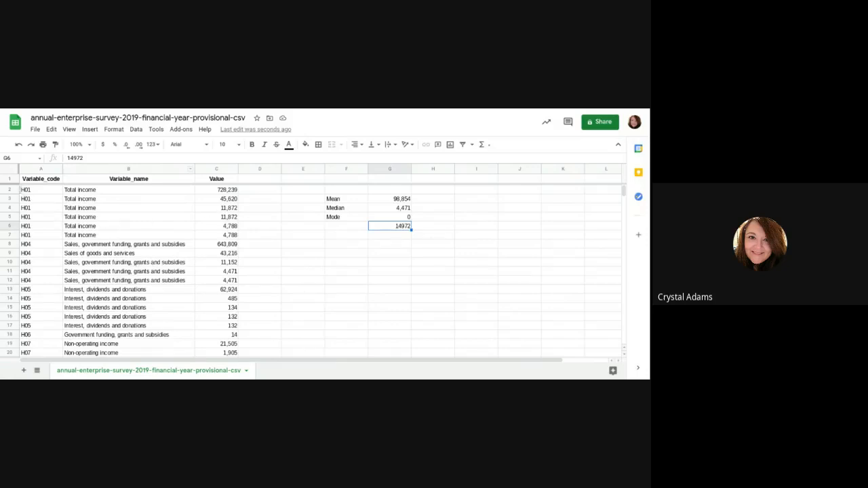
# - Sort columns A to C by Value in A → Z order, treating the first row as a header row
pyautogui.moveTo(32, 169); pyautogui.dragTo(199, 193)
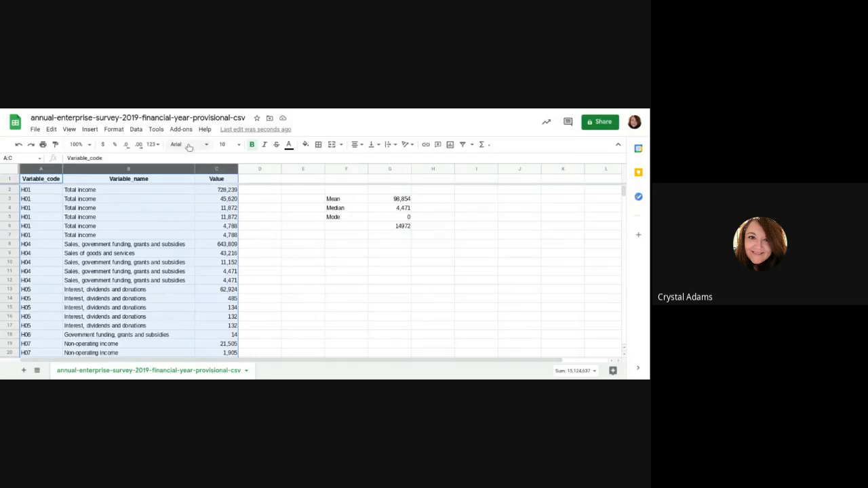
pyautogui.click(137, 130)
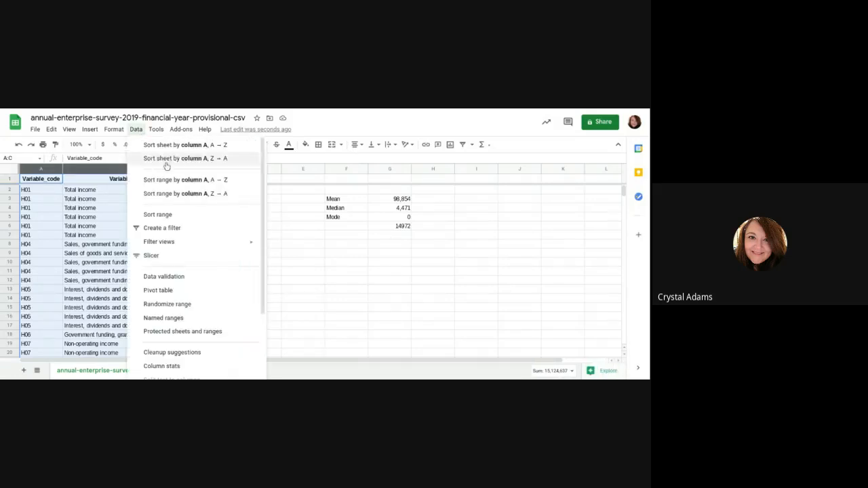
pyautogui.click(175, 217)
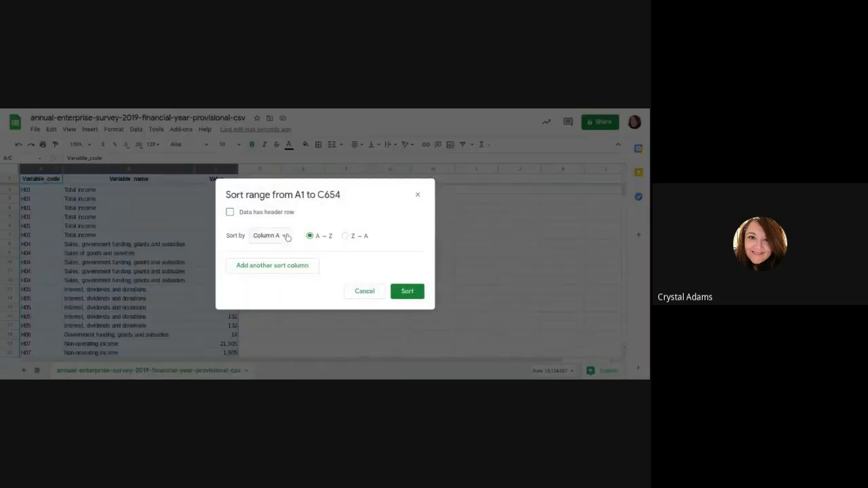
pyautogui.click(230, 212)
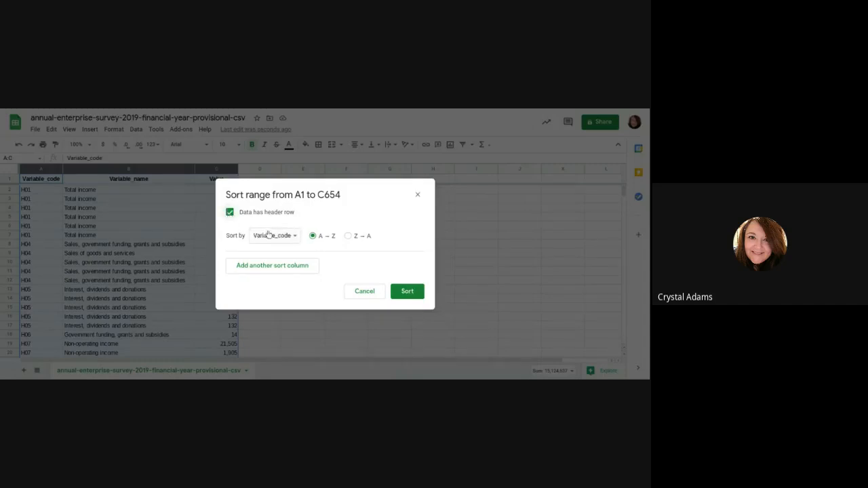
pyautogui.click(287, 236)
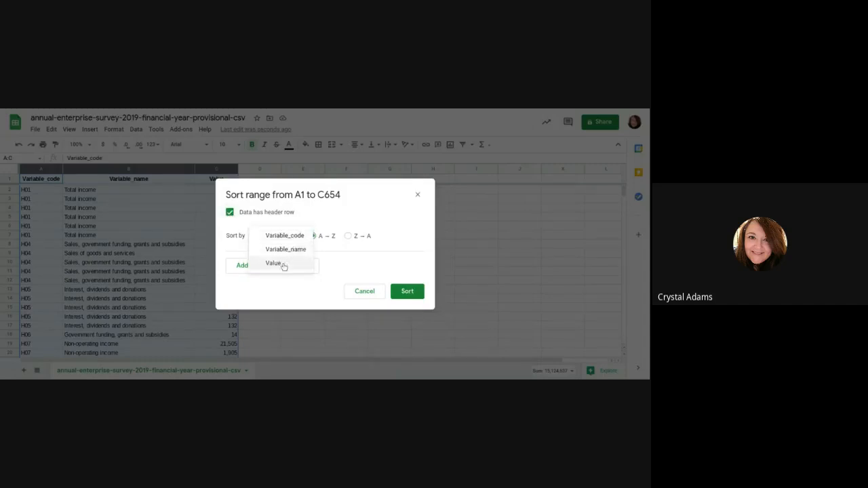
pyautogui.click(285, 263)
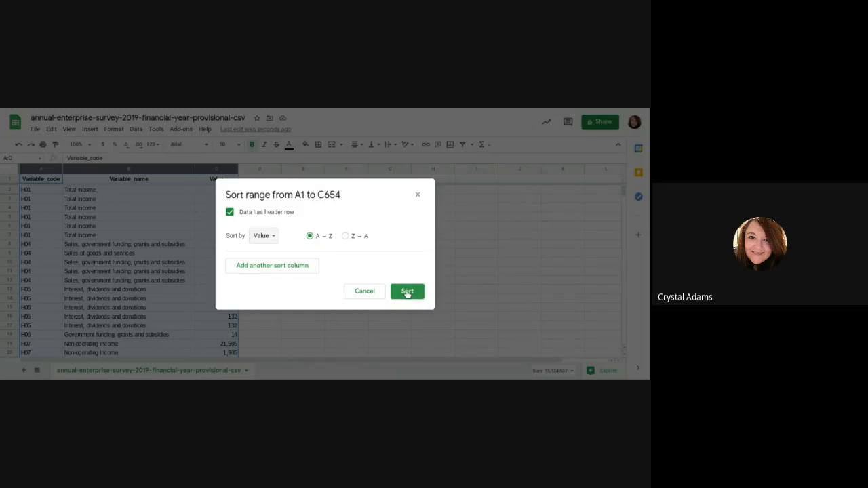
pyautogui.click(407, 292)
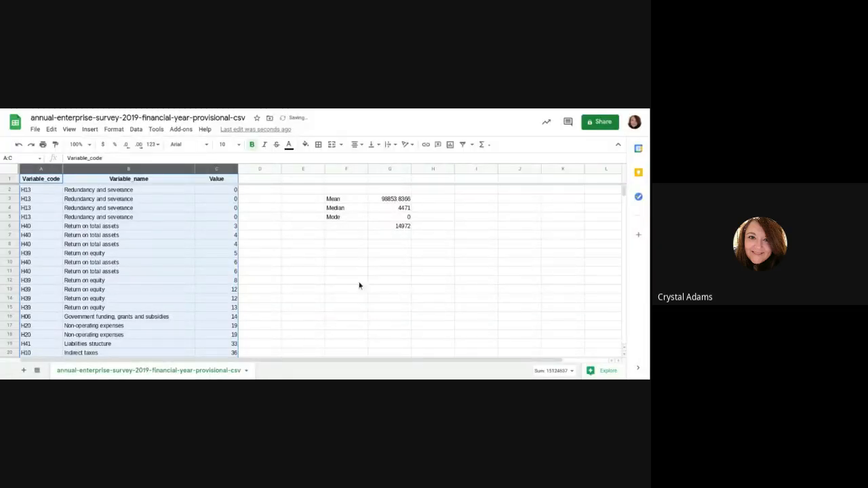
# - Examine the sorted Value column for the most frequently repeated values, starting with C2:C5 and continuing past row 100
pyautogui.click(252, 218)
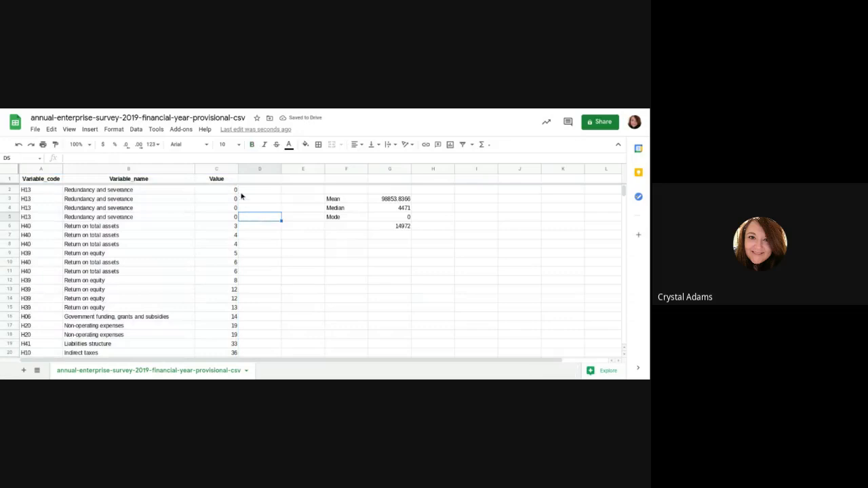
pyautogui.moveTo(235, 191); pyautogui.dragTo(230, 218)
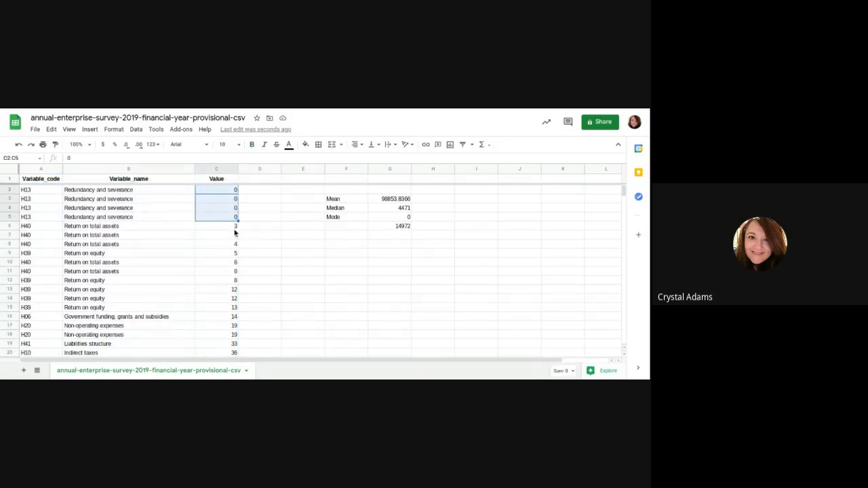
pyautogui.scroll(-1, 233, 284)
pyautogui.click(274, 253)
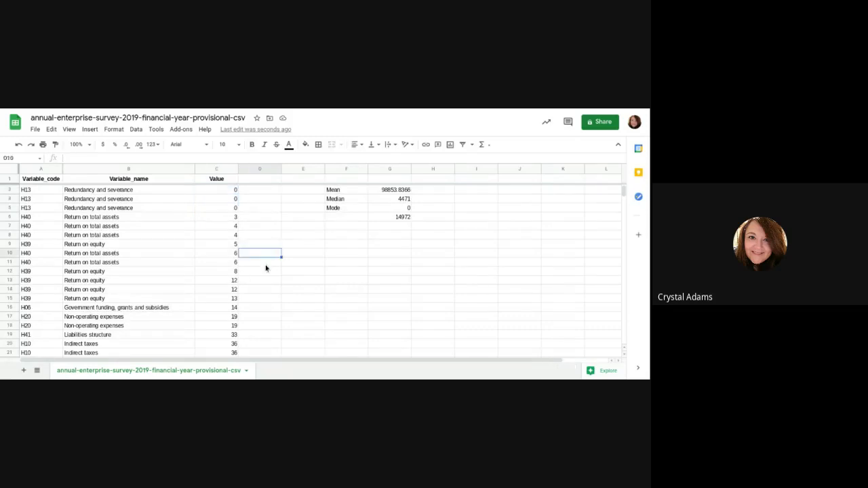
pyautogui.scroll(-2, 248, 298)
pyautogui.scroll(-5, 245, 295)
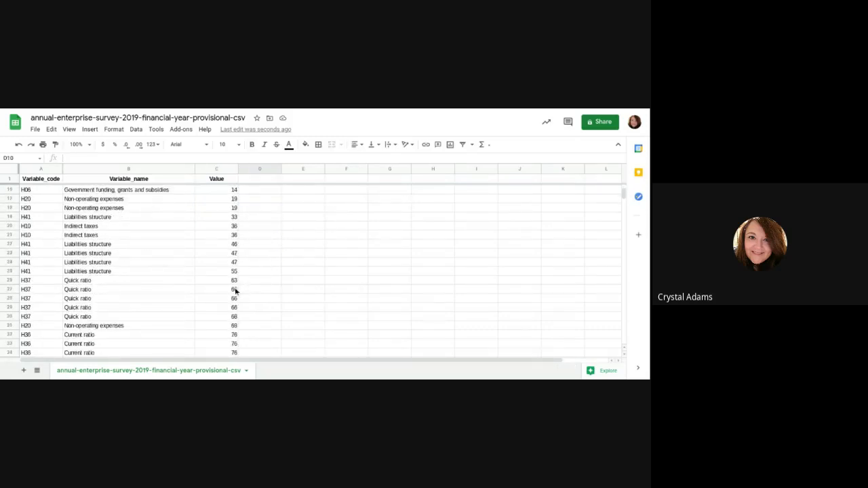
pyautogui.click(235, 291)
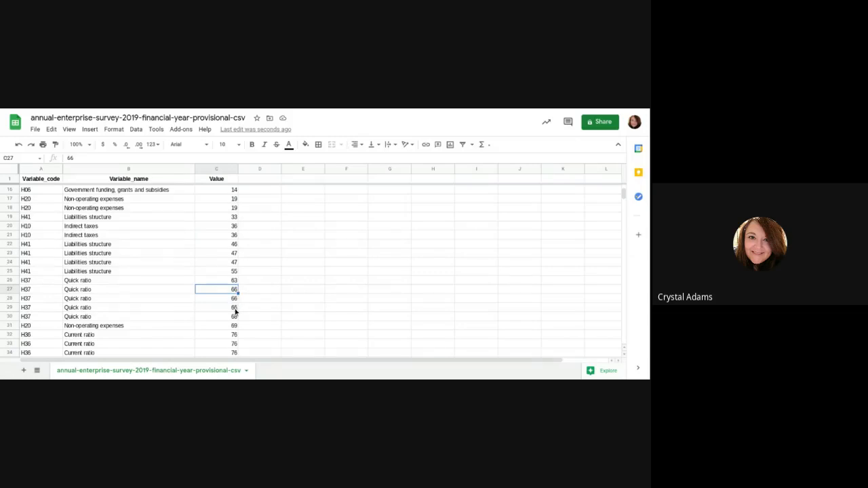
pyautogui.scroll(-10, 263, 304)
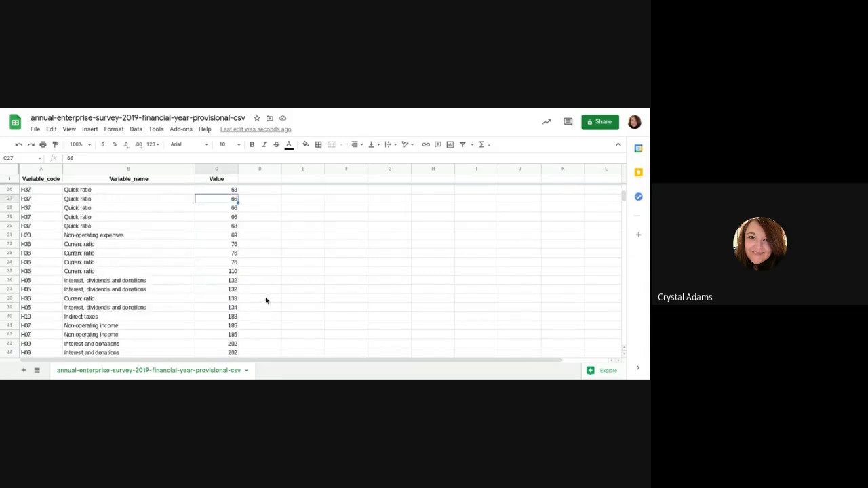
pyautogui.scroll(-7, 264, 300)
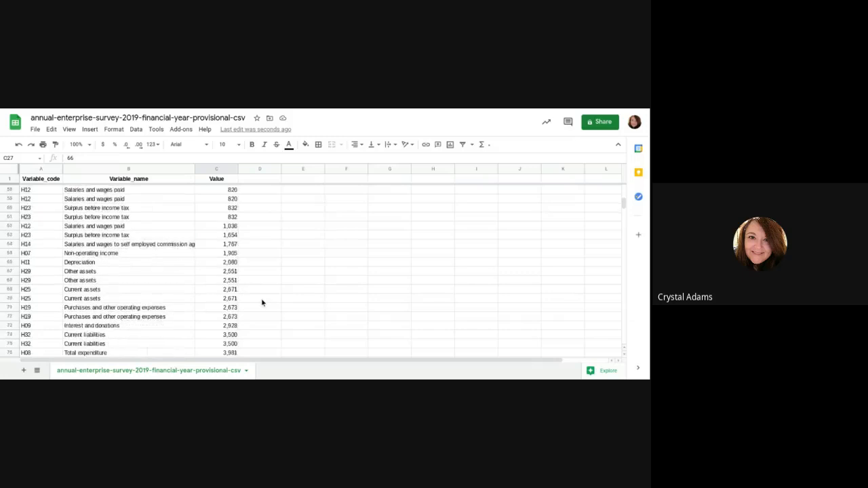
pyautogui.scroll(-6, 261, 300)
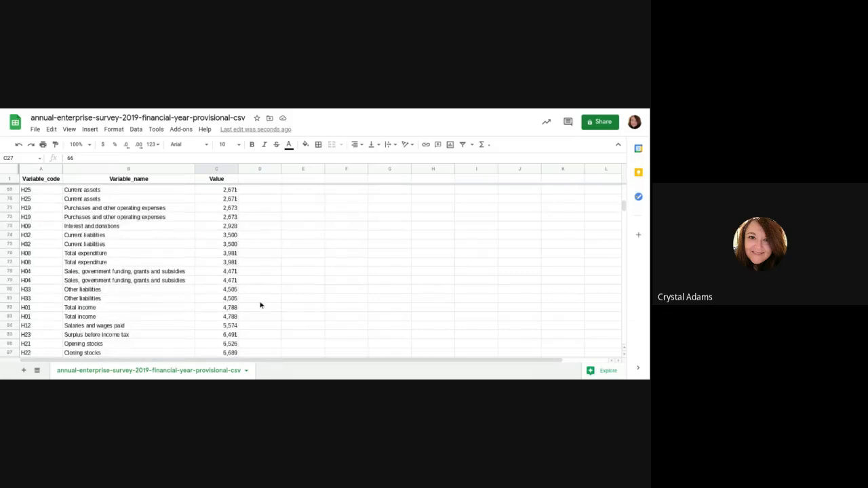
pyautogui.scroll(-10, 259, 307)
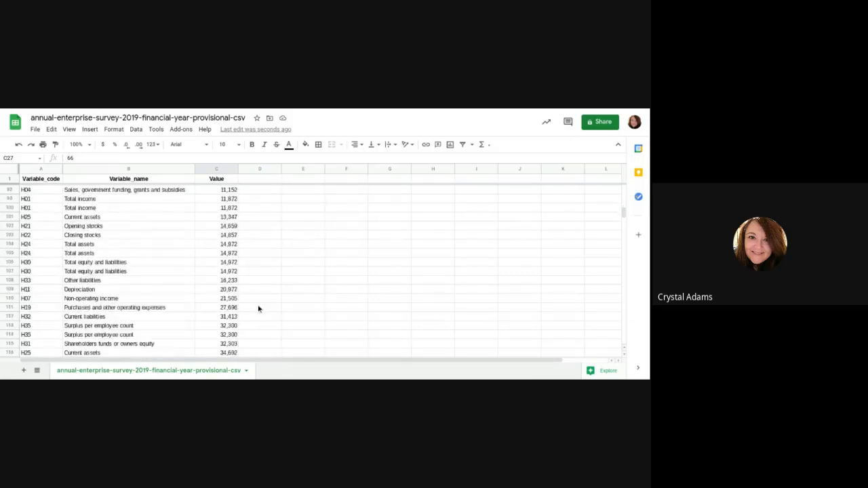
pyautogui.scroll(-2, 258, 308)
pyautogui.scroll(20, 294, 305)
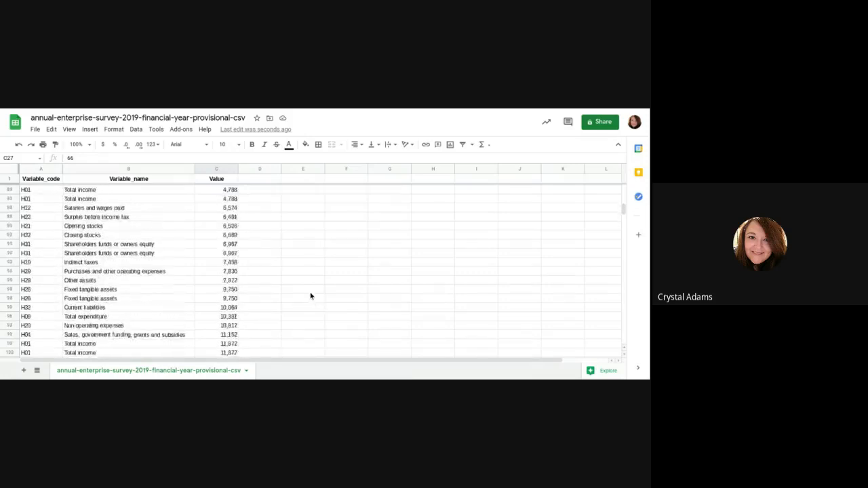
# - Check the repeated entries in C104:C107 and C2:C5 of the Value column against the calculated modes
pyautogui.scroll(-20, 312, 295)
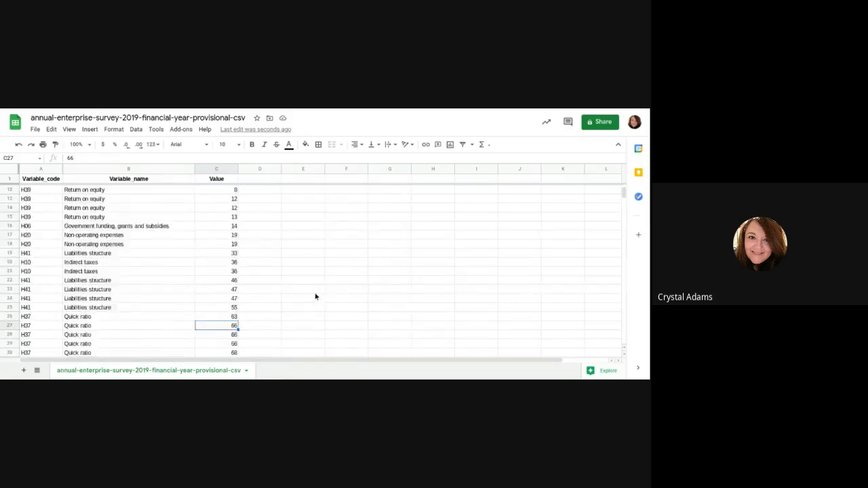
pyautogui.scroll(-12, 305, 295)
pyautogui.scroll(6, 303, 294)
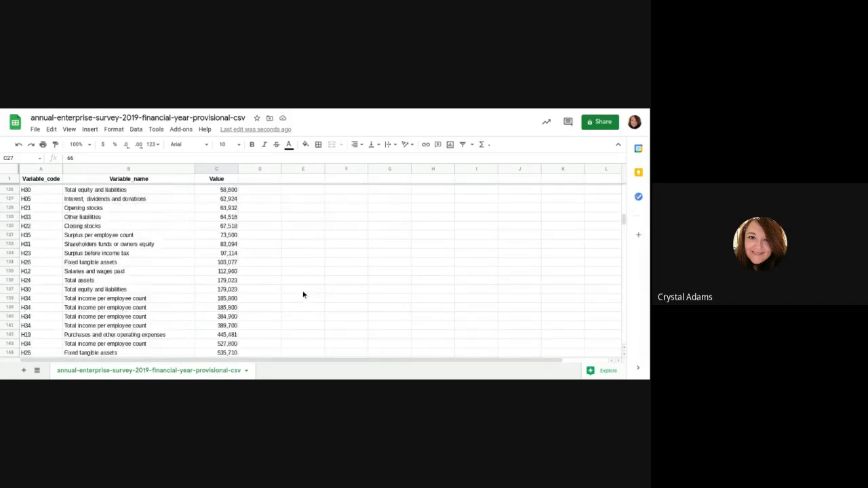
pyautogui.scroll(8, 264, 286)
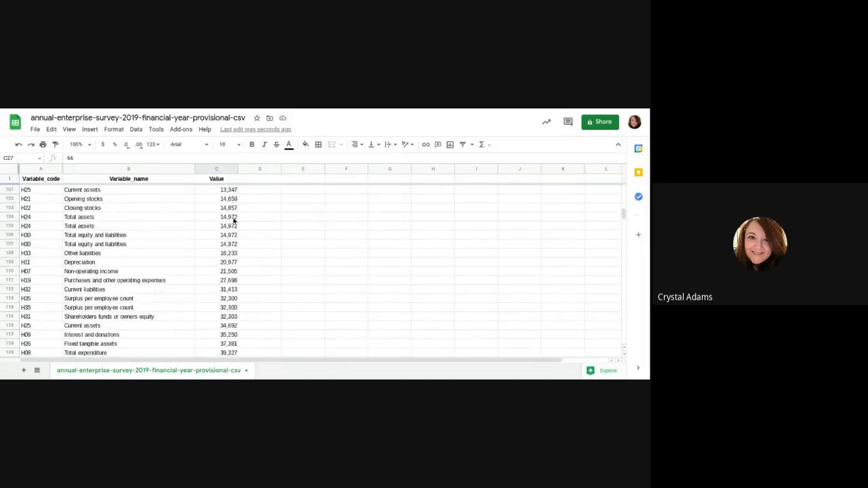
pyautogui.click(234, 220)
pyautogui.click(233, 228)
pyautogui.click(234, 237)
pyautogui.click(234, 247)
pyautogui.scroll(15, 309, 261)
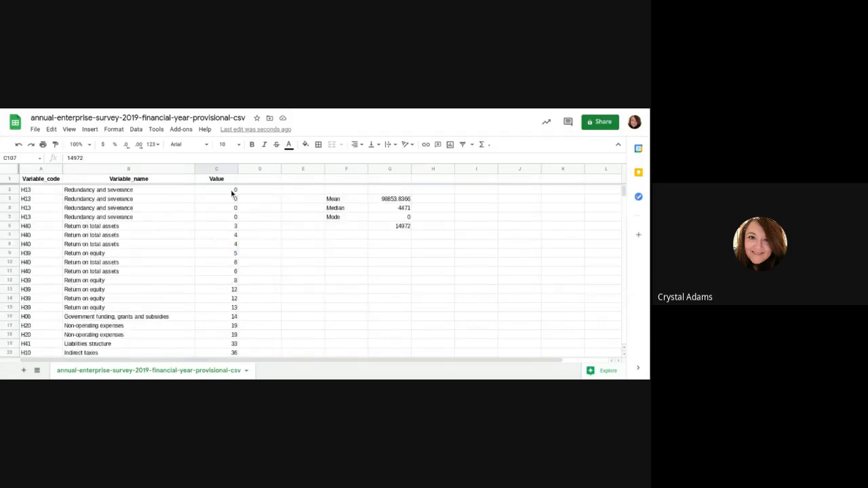
pyautogui.click(231, 191)
pyautogui.click(229, 199)
pyautogui.click(229, 207)
pyautogui.click(231, 217)
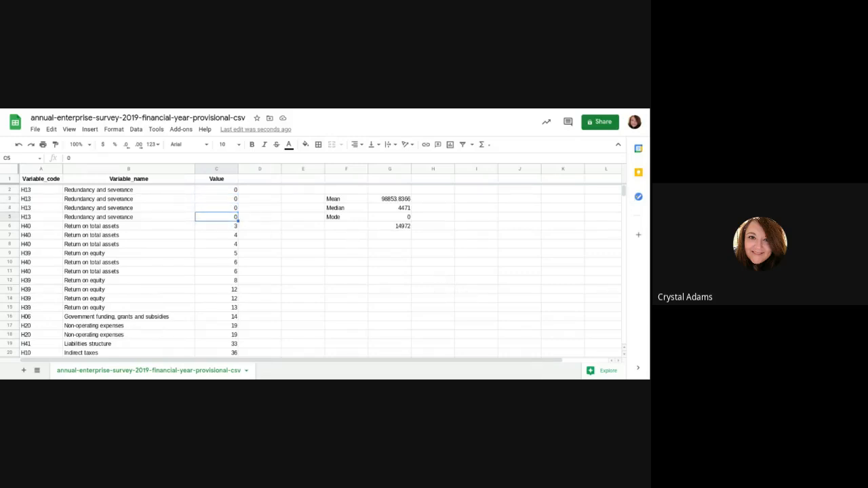
# - Format the mean in G3 to show two decimal places
pyautogui.click(402, 199)
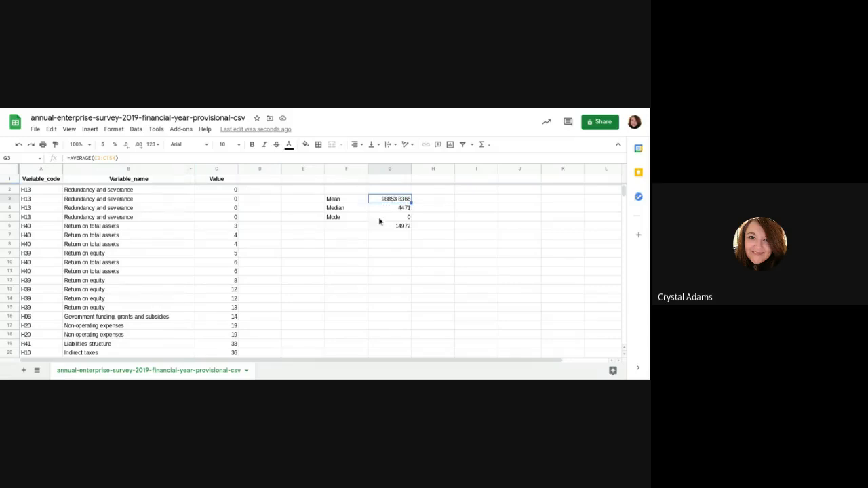
pyautogui.click(126, 144)
pyautogui.click(127, 144)
pyautogui.click(138, 146)
pyautogui.click(138, 146)
pyautogui.click(126, 147)
pyautogui.click(415, 272)
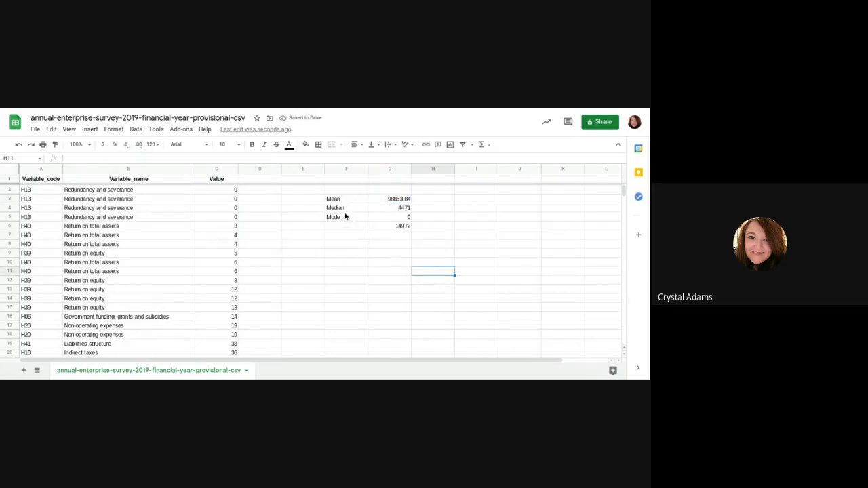
pyautogui.click(346, 235)
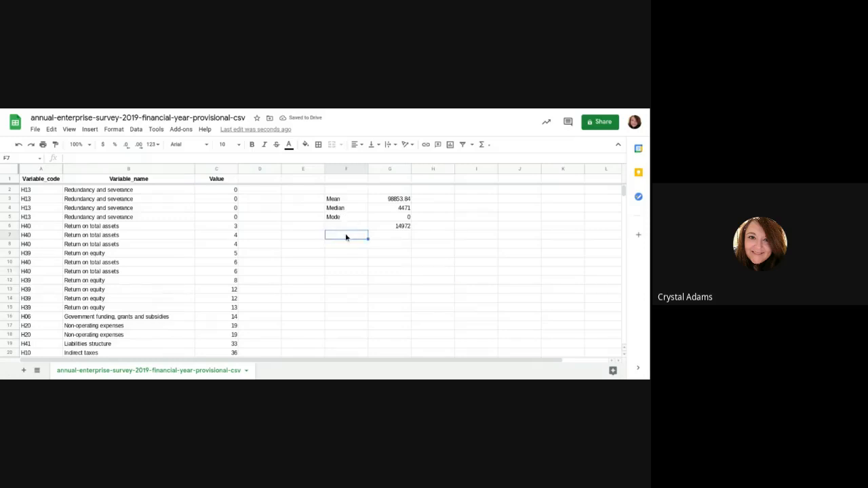
pyautogui.click(489, 148)
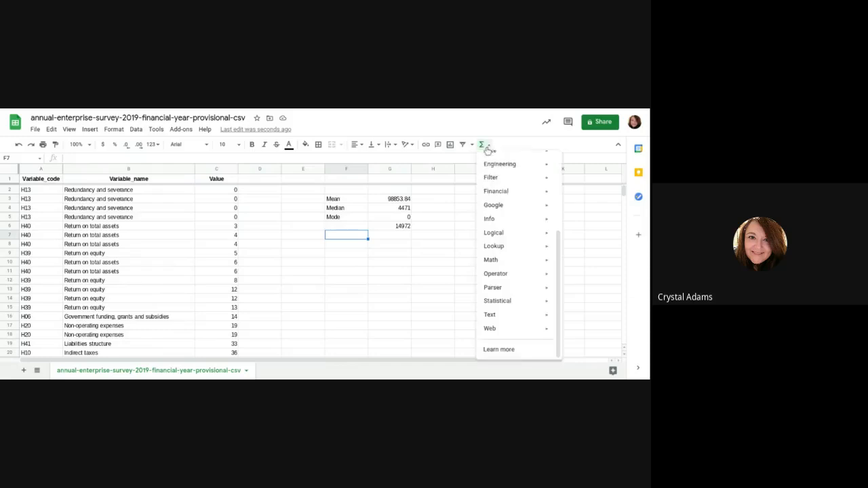
pyautogui.scroll(1, 519, 232)
pyautogui.scroll(3, 519, 232)
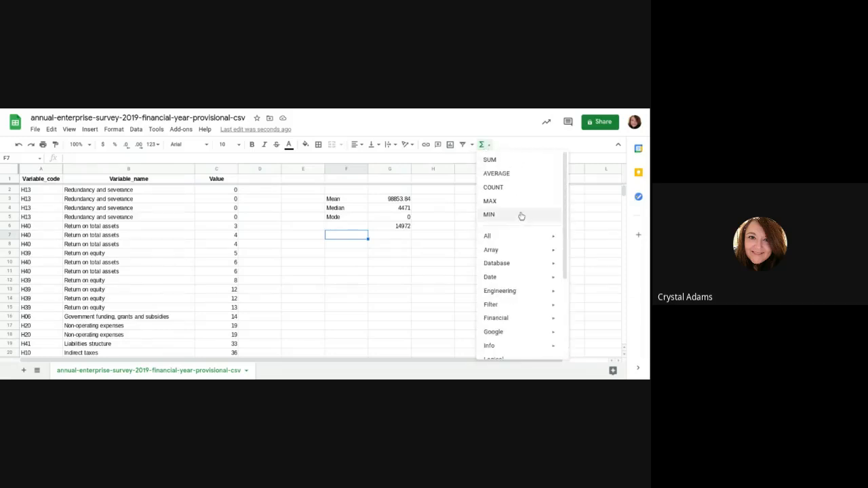
pyautogui.click(506, 205)
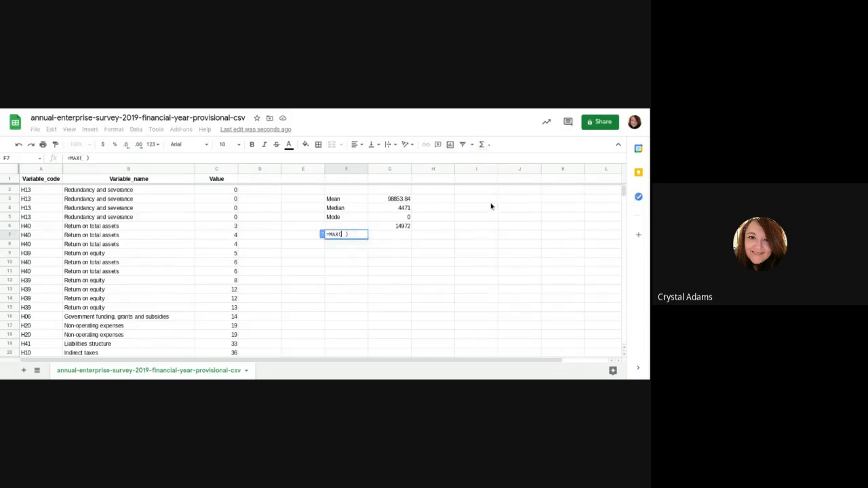
pyautogui.click(379, 243)
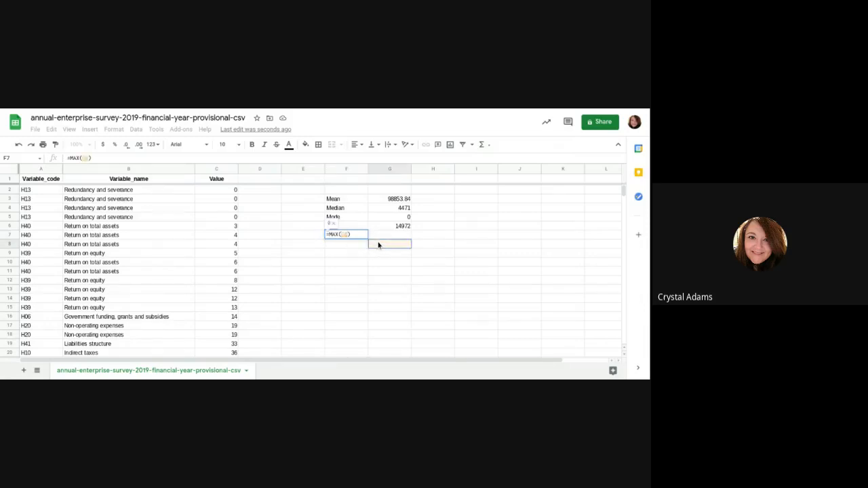
pyautogui.press('Escape')
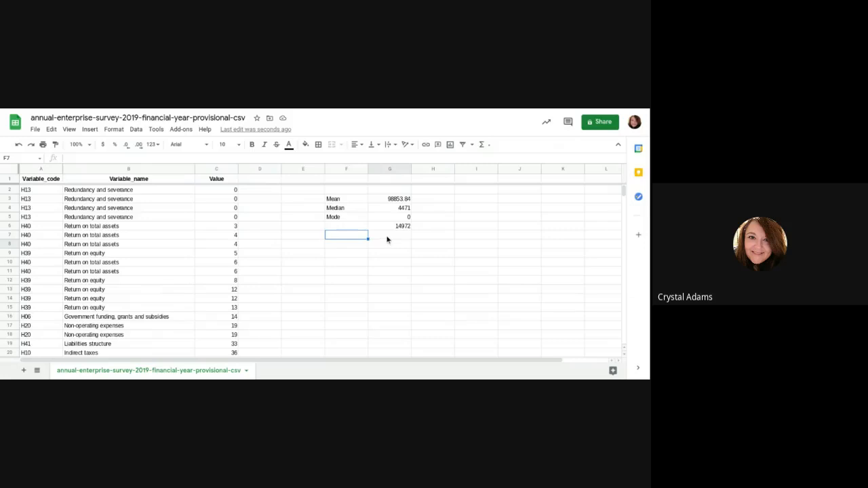
pyautogui.press('Right')
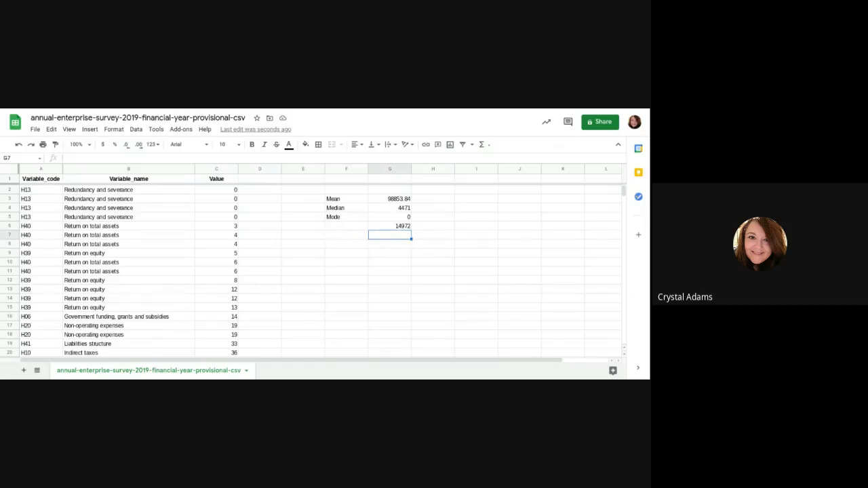
pyautogui.write('Ma')
pyautogui.press('BackSpace')
pyautogui.press('BackSpace')
# - Enter the labels Max in F7 and Min in F8
pyautogui.click(350, 235)
pyautogui.write('Max')
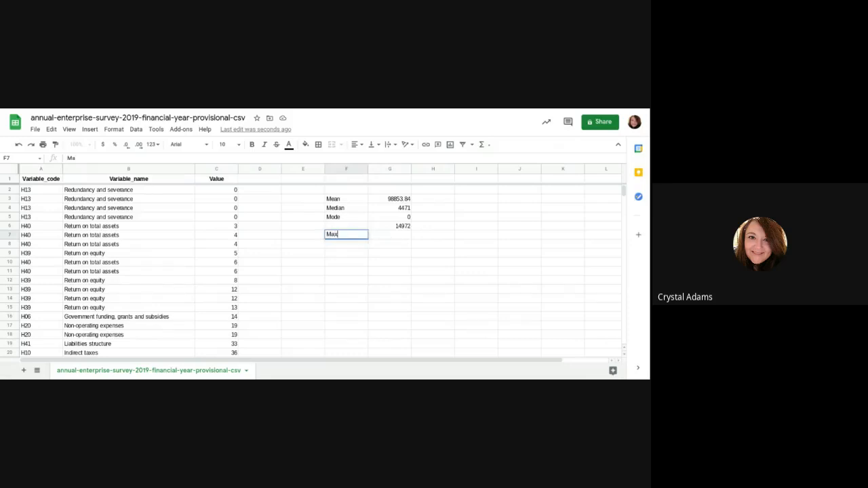
pyautogui.press('Tab')
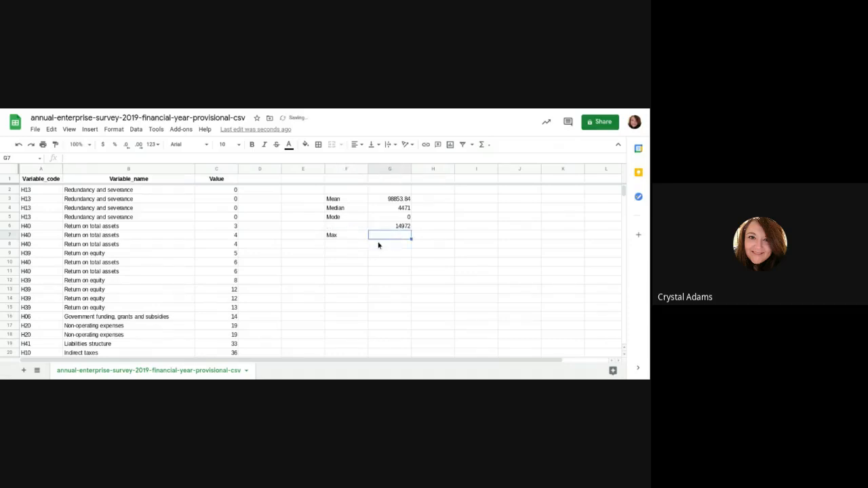
pyautogui.click(351, 243)
pyautogui.write('Min')
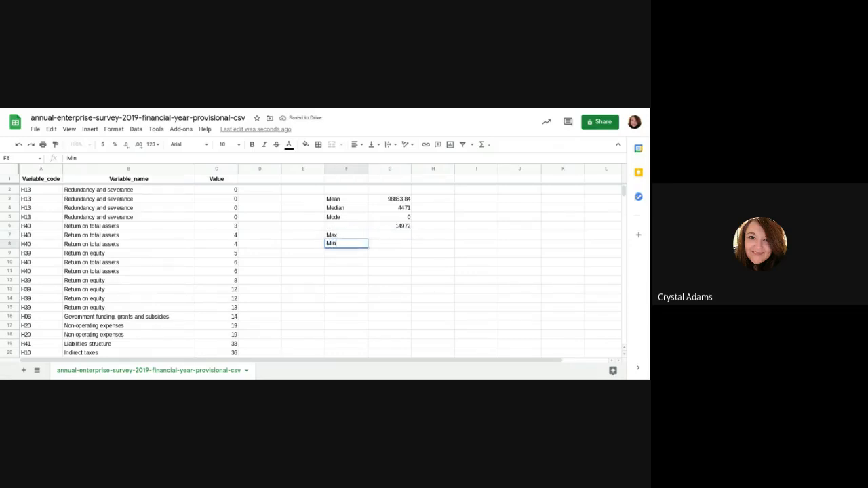
# - Calculate the MAX of C2:C154 in G7 and leave the suggested autofill for G8 unused
pyautogui.click(394, 236)
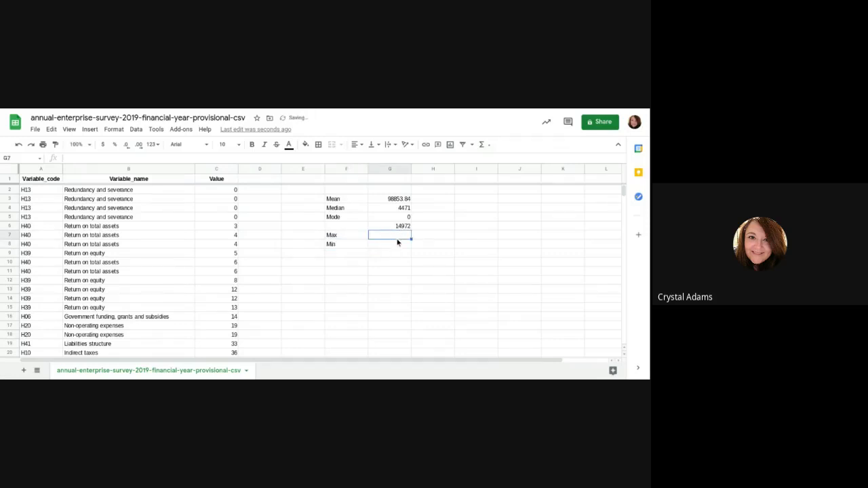
pyautogui.click(483, 146)
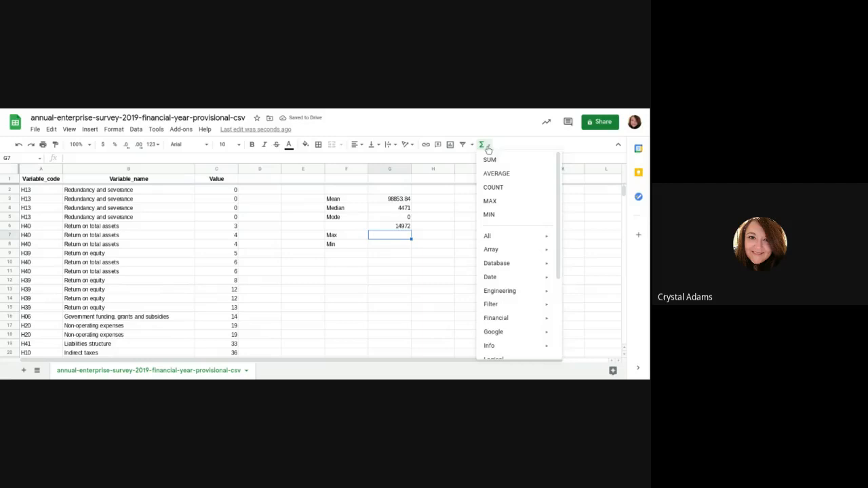
pyautogui.click(491, 202)
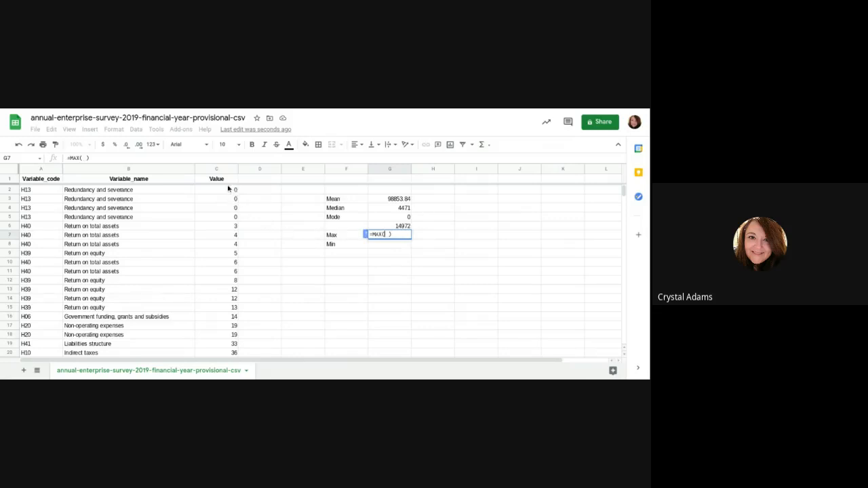
pyautogui.moveTo(228, 190); pyautogui.dragTo(222, 261)
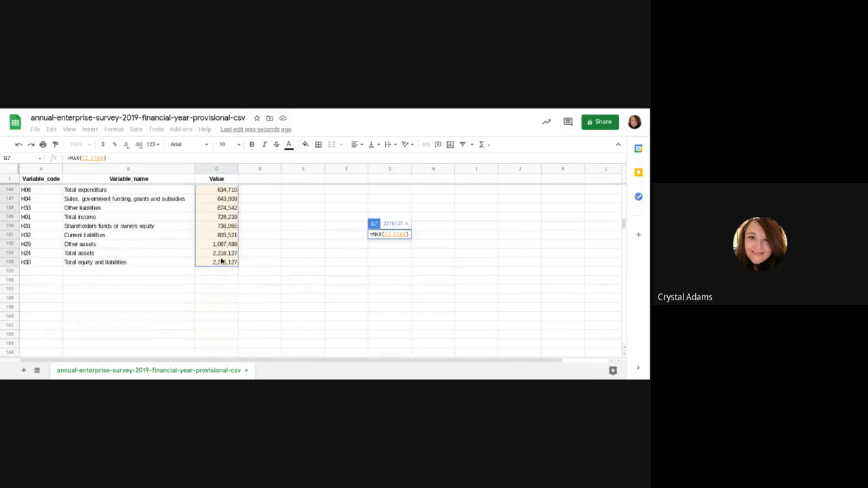
pyautogui.press('Return')
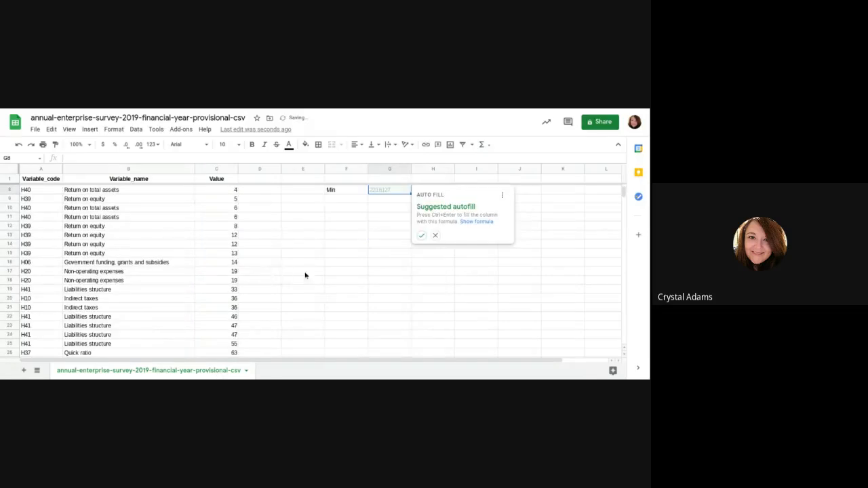
pyautogui.click(344, 273)
pyautogui.scroll(2, 353, 283)
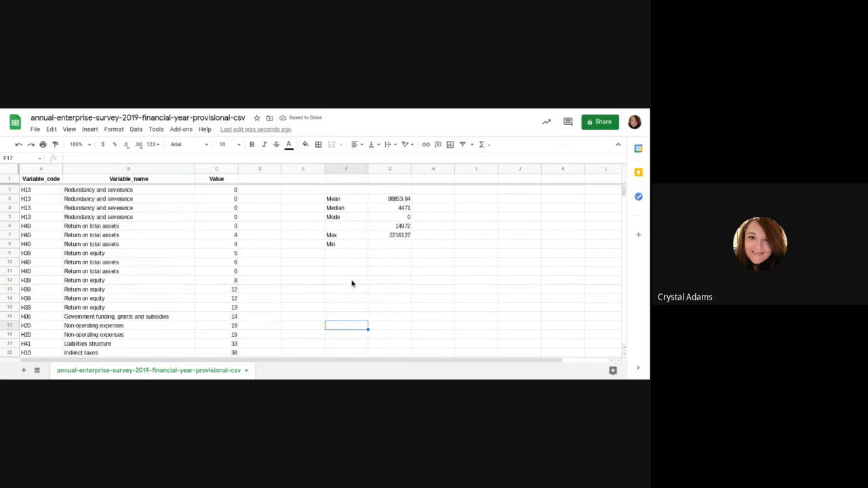
# - Calculate the minimum value in G8 with the formula =MIN(C2:C154)
pyautogui.click(391, 246)
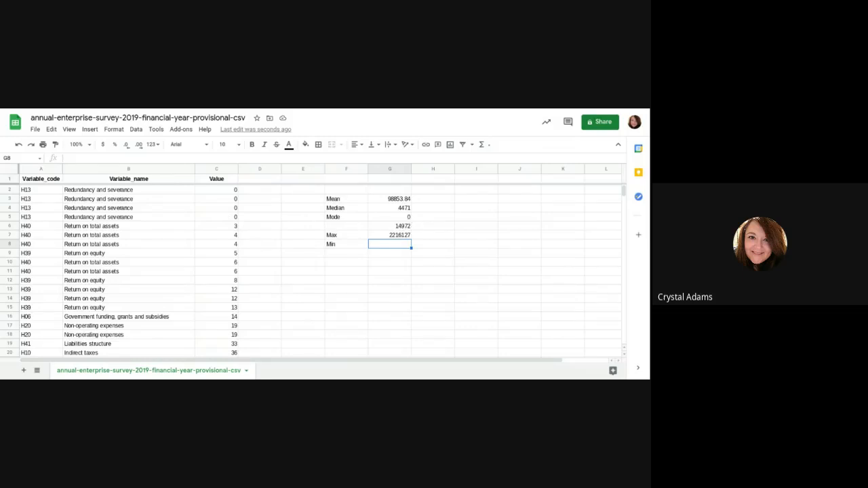
pyautogui.write('=')
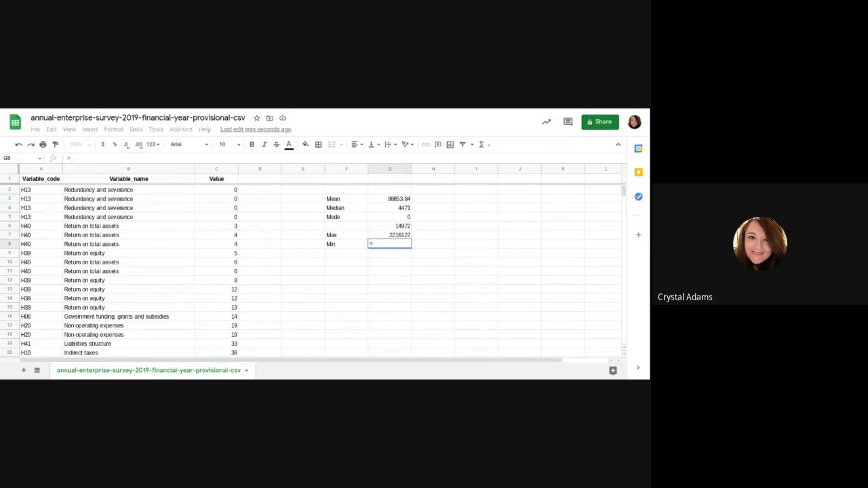
pyautogui.write('MIN')
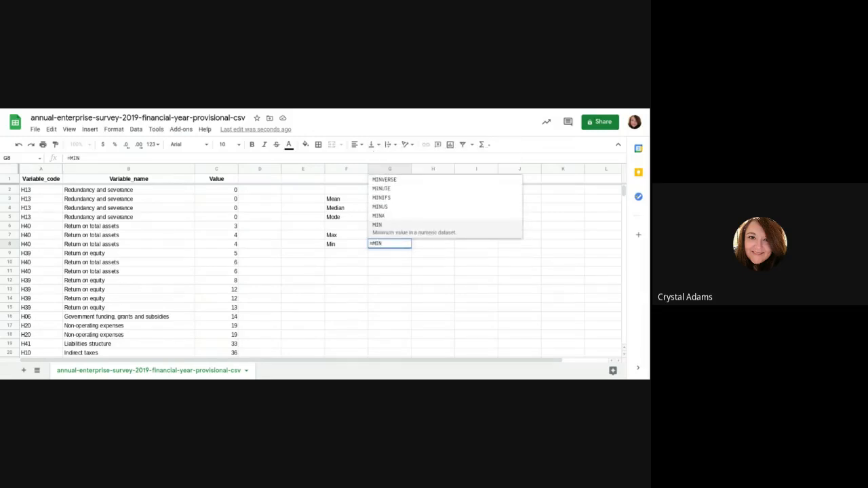
pyautogui.write('(')
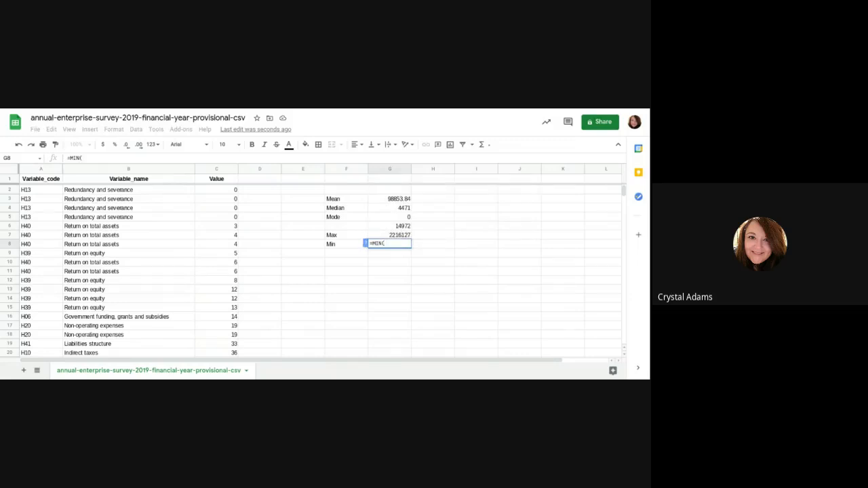
pyautogui.write(')')
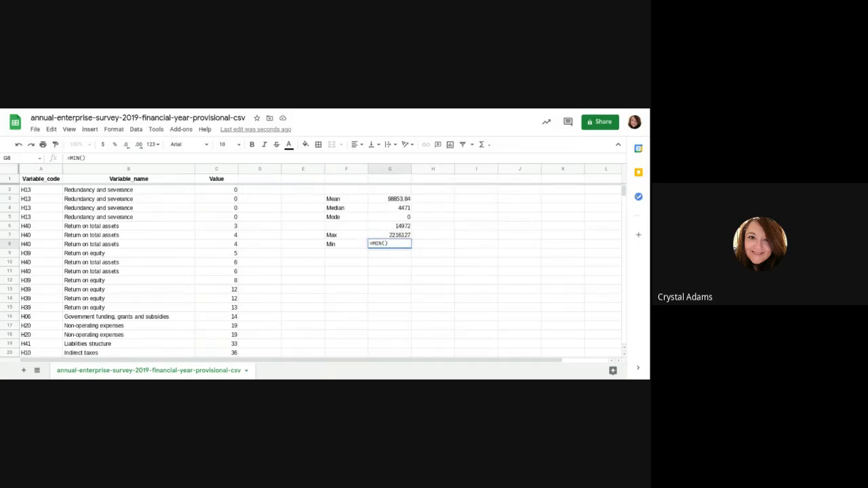
pyautogui.press('Left')
pyautogui.press('Right')
pyautogui.press('BackSpace')
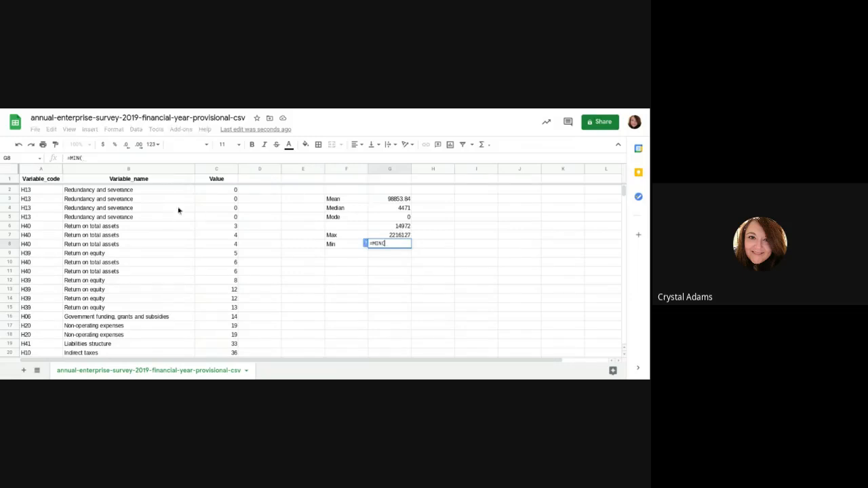
pyautogui.moveTo(211, 192)
pyautogui.mouseDown()
pyautogui.moveTo(223, 359)
pyautogui.moveTo(219, 227)
pyautogui.moveTo(231, 225)
pyautogui.mouseUp()
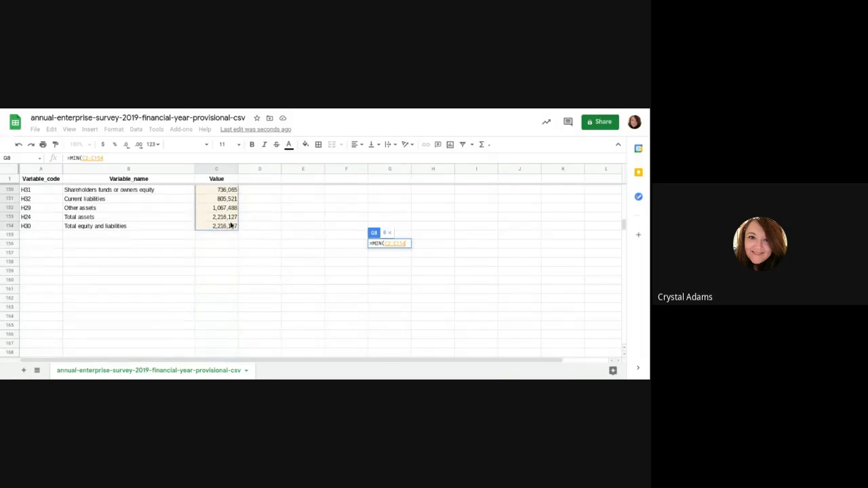
pyautogui.write(')')
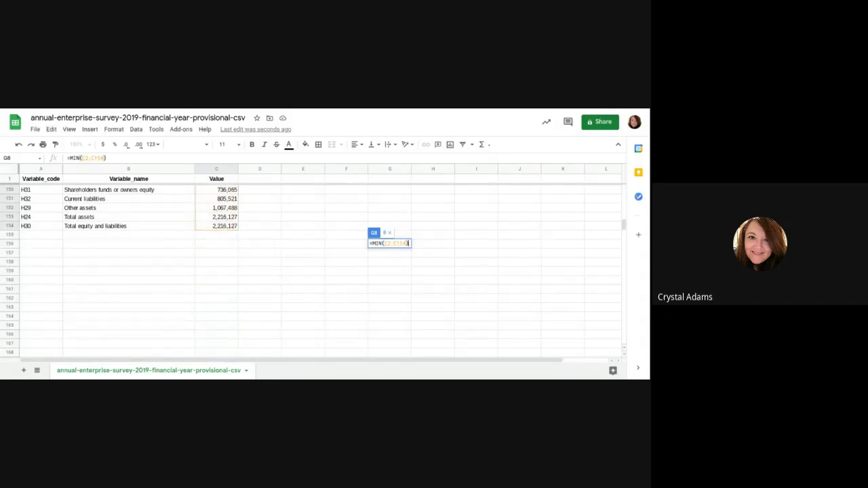
pyautogui.press('Return')
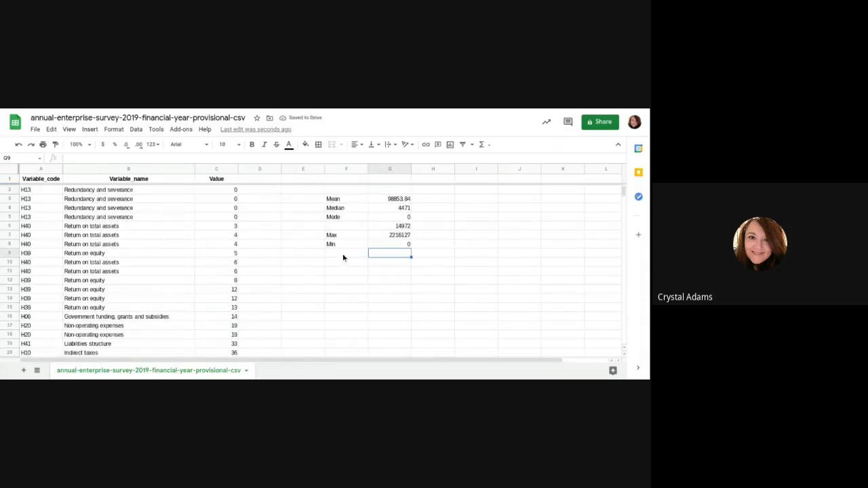
# - Enter the label Range in F9 and calculate maximum minus minimum in G9 with =SUM(G7-G8)
pyautogui.click(341, 254)
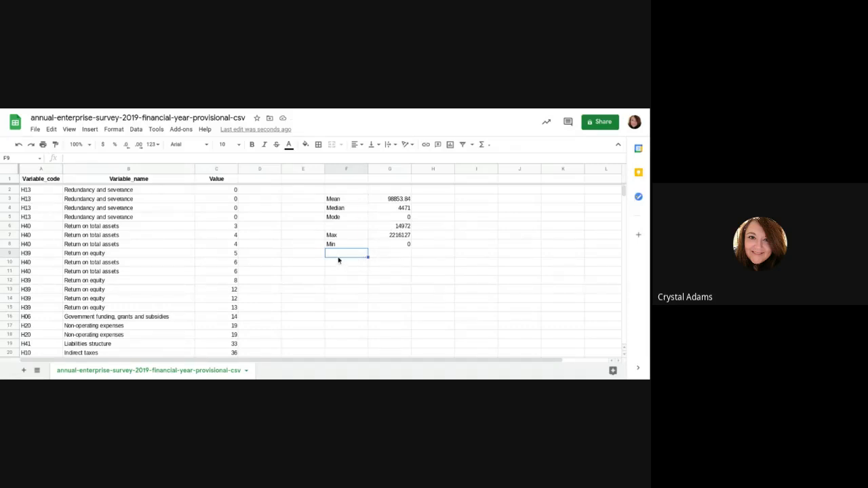
pyautogui.write('Range')
pyautogui.press('Tab')
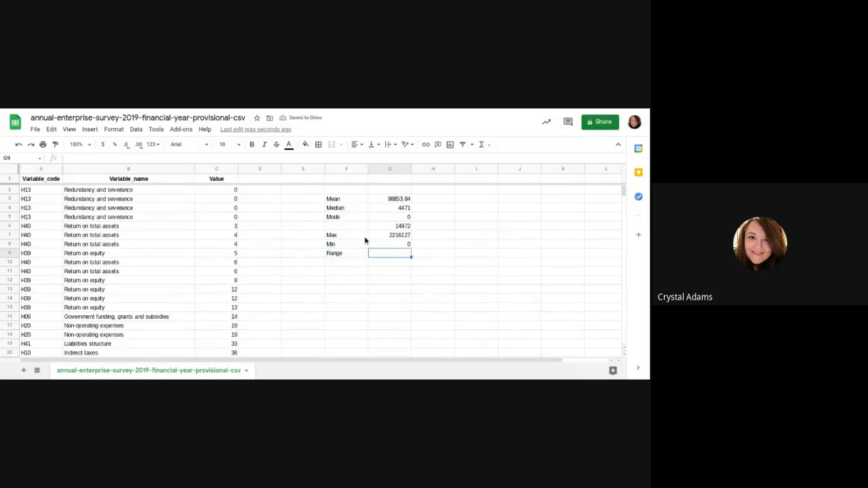
pyautogui.click(483, 145)
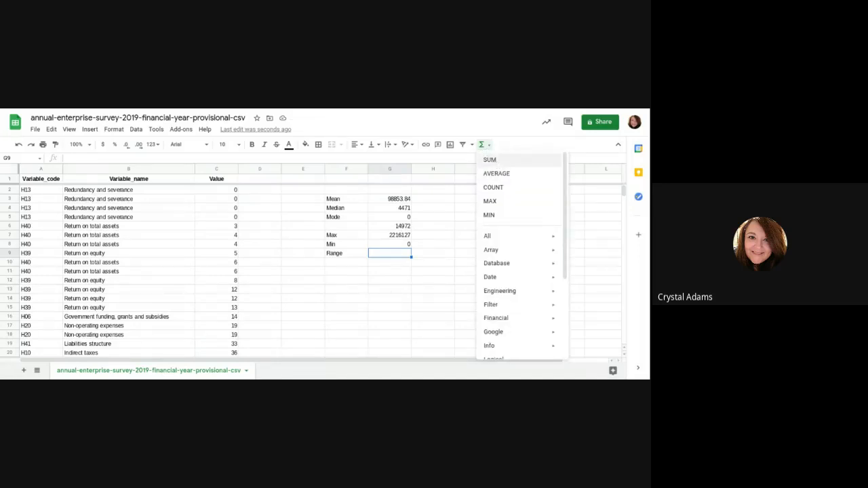
pyautogui.click(490, 159)
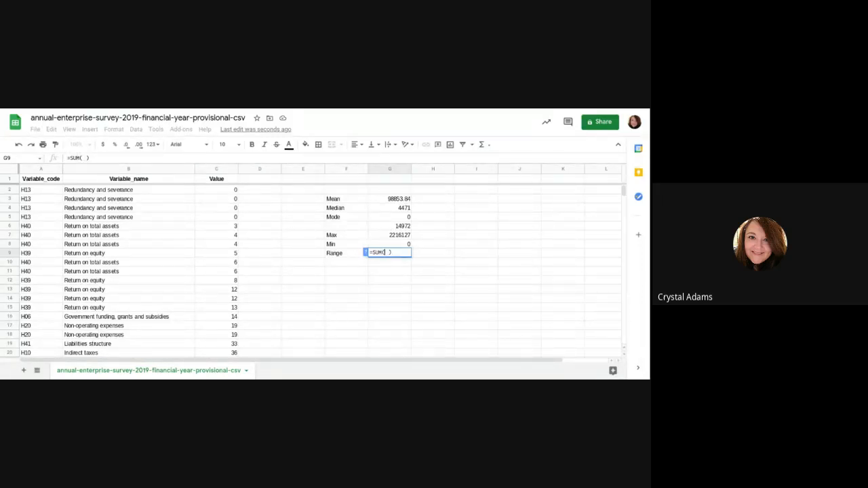
pyautogui.click(395, 236)
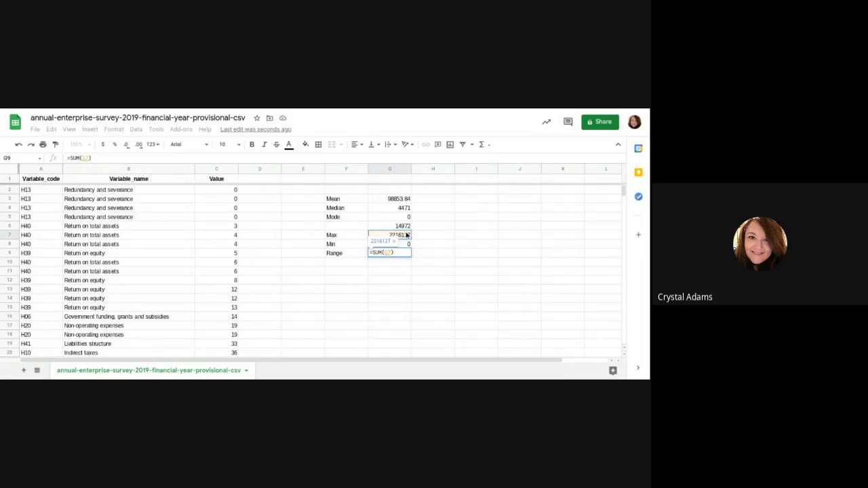
pyautogui.write('-')
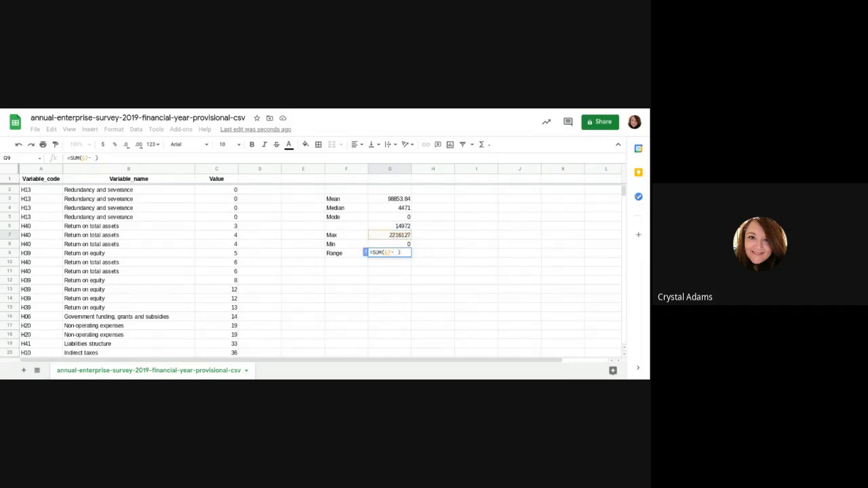
pyautogui.click(397, 245)
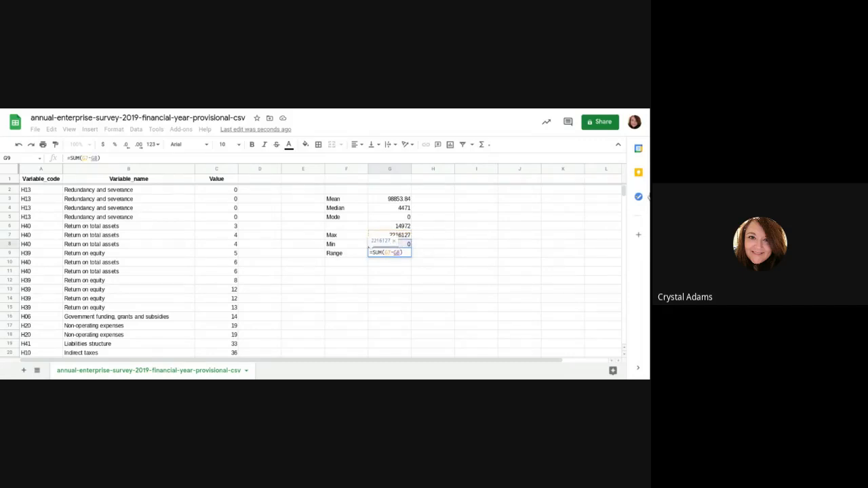
pyautogui.press('Return')
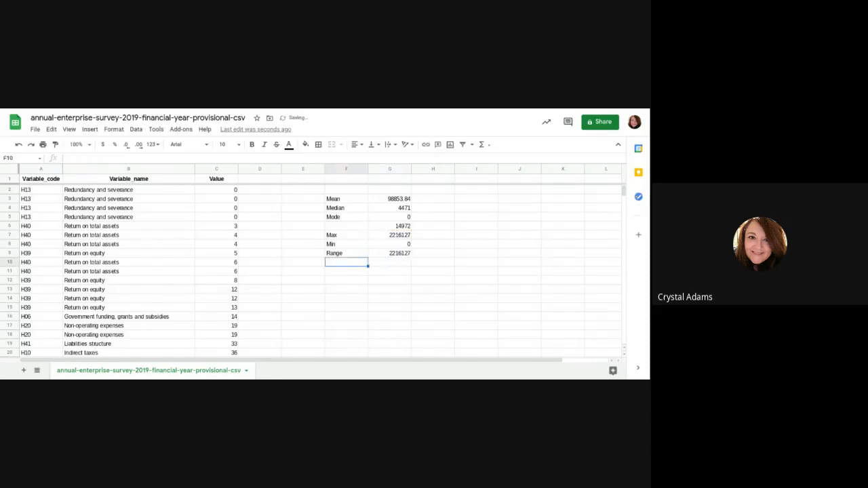